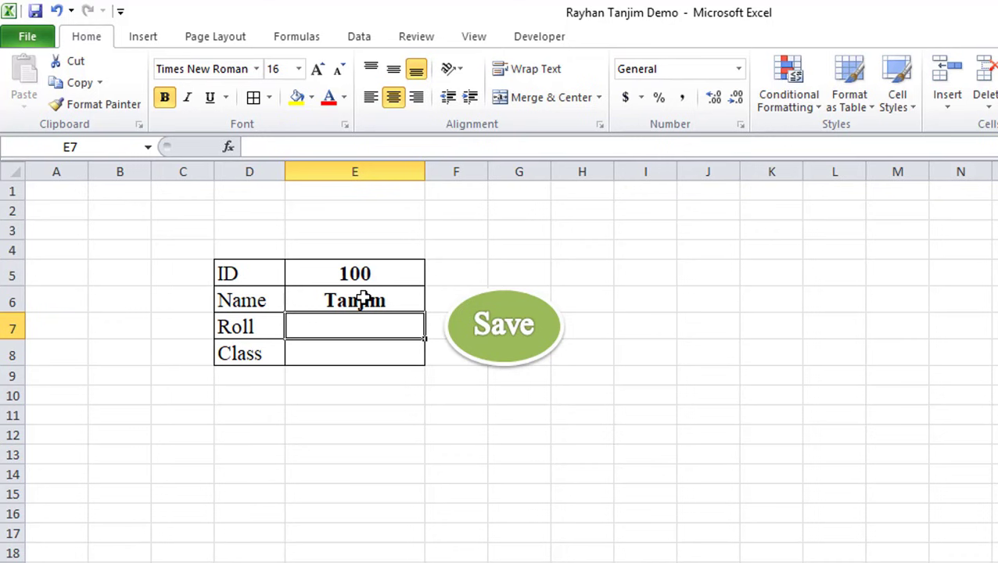
Enter roll 90 and class 9 in the Sheet1 form, save the record and view the Sheet2 table
text(0)
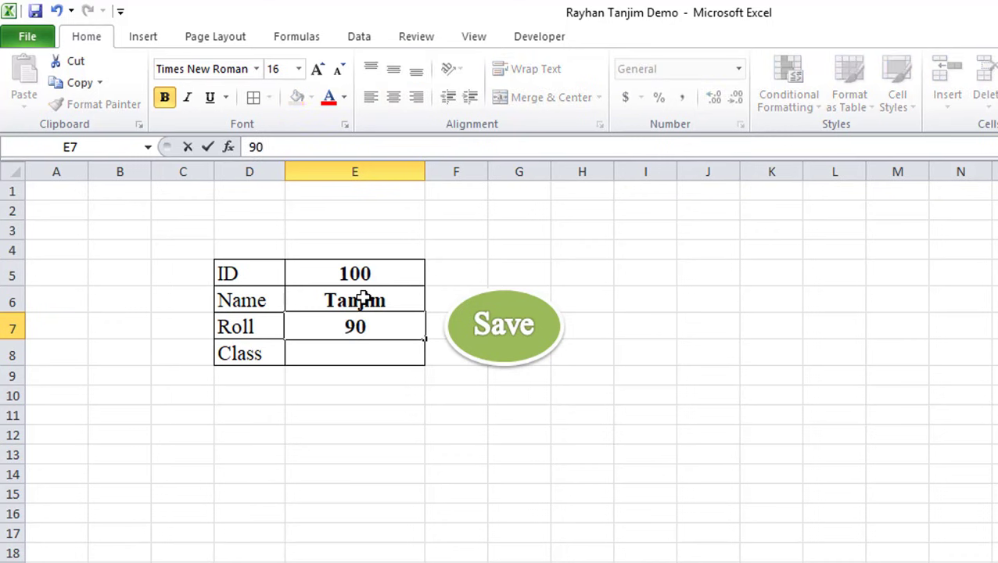
key(Return)
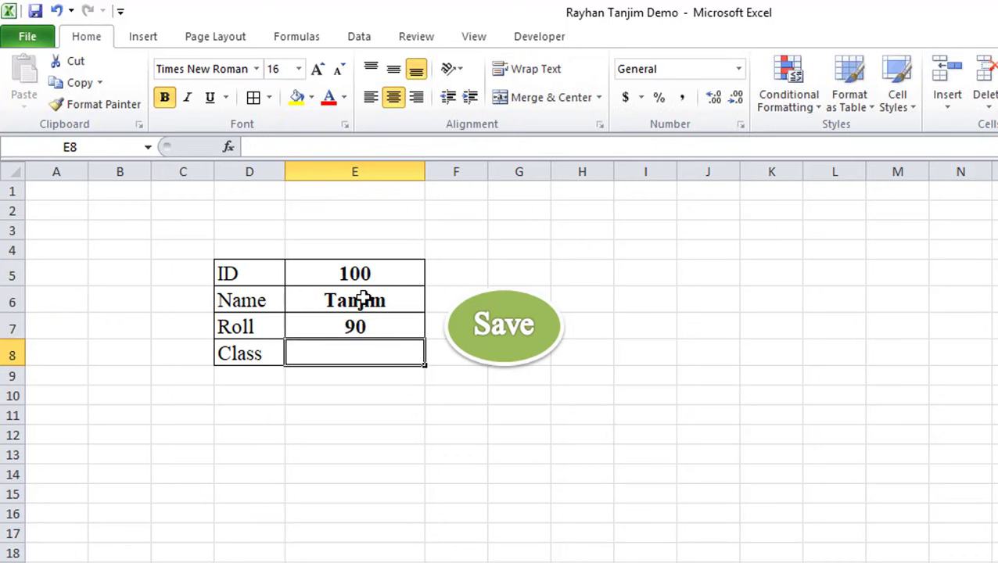
text(9)
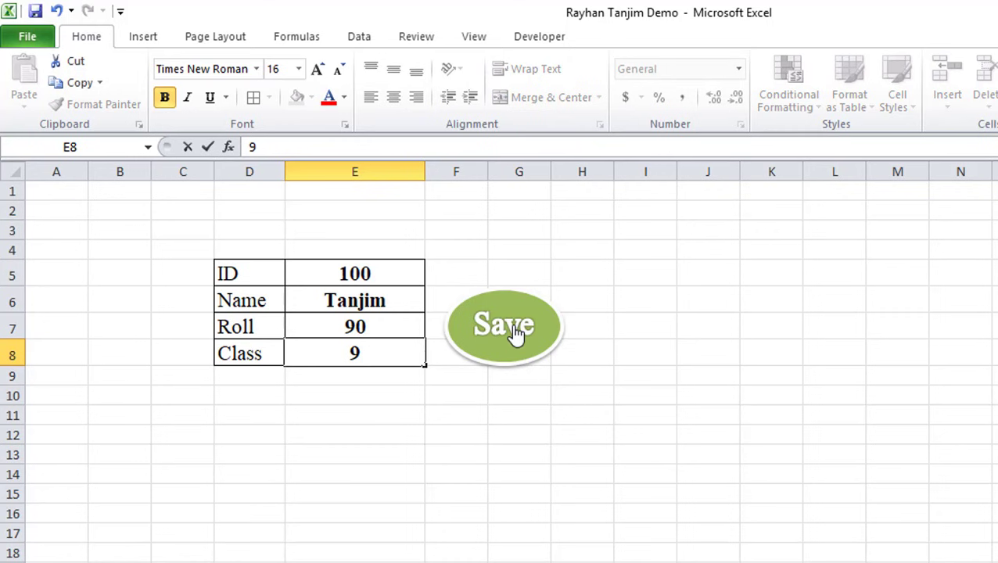
click(514, 330)
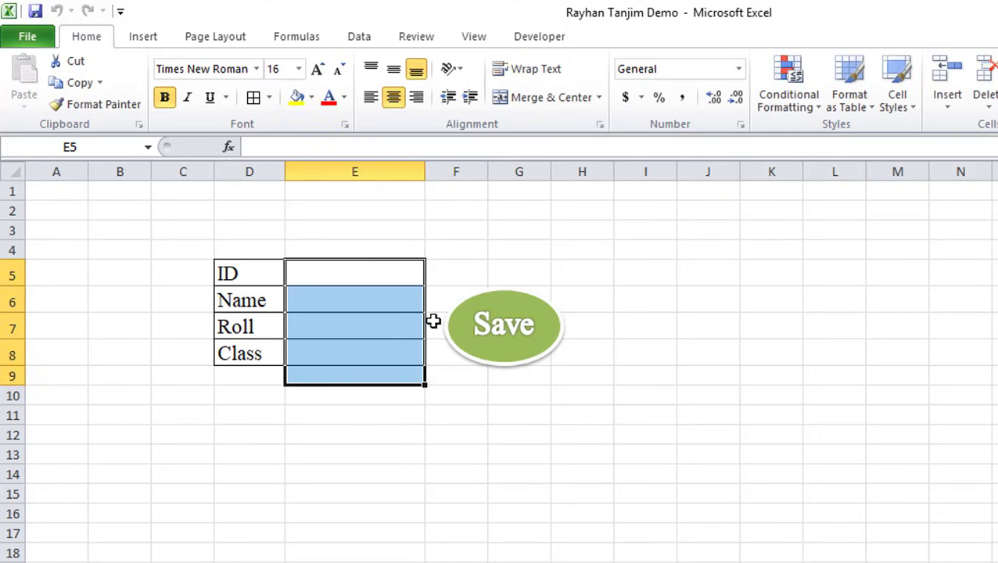
click(362, 218)
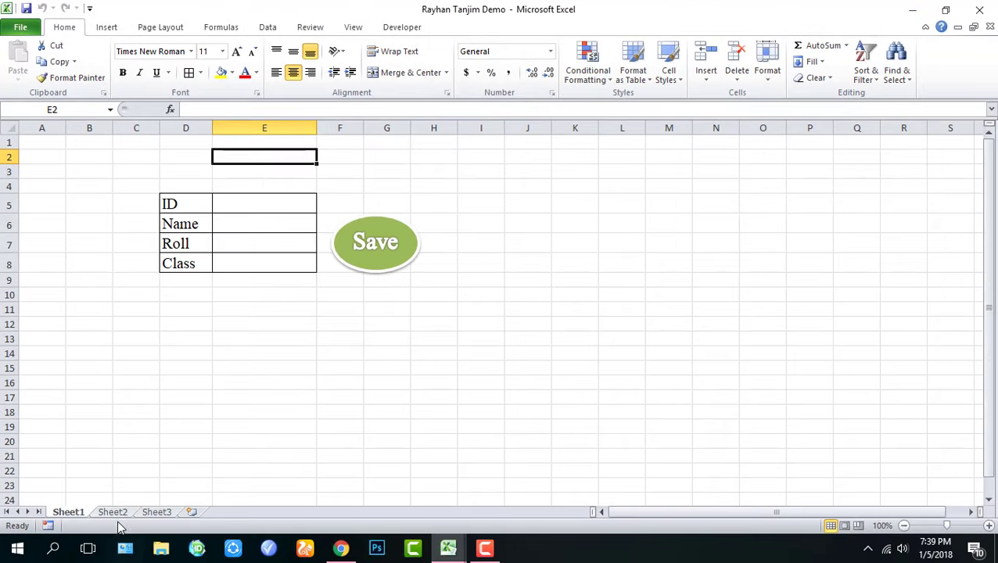
click(113, 512)
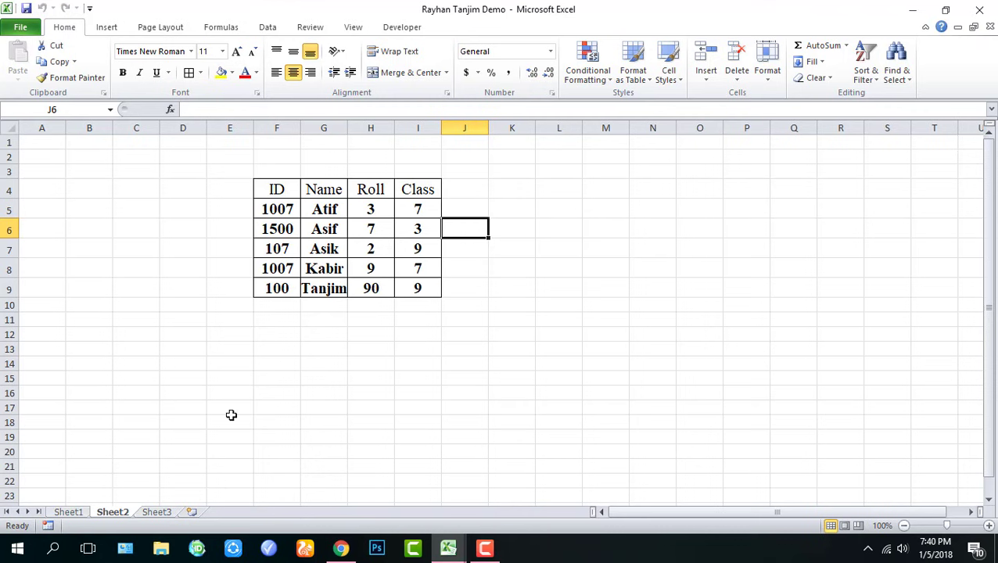
Fill the Sheet1 form with another student's ID and name, roll 80 and class 7, and save the record
click(68, 512)
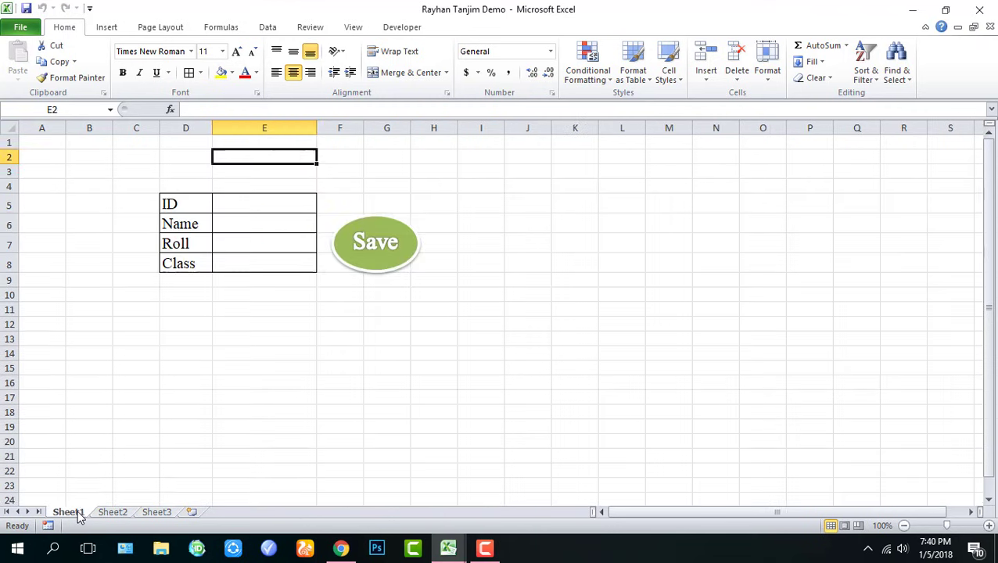
double_click(270, 204)
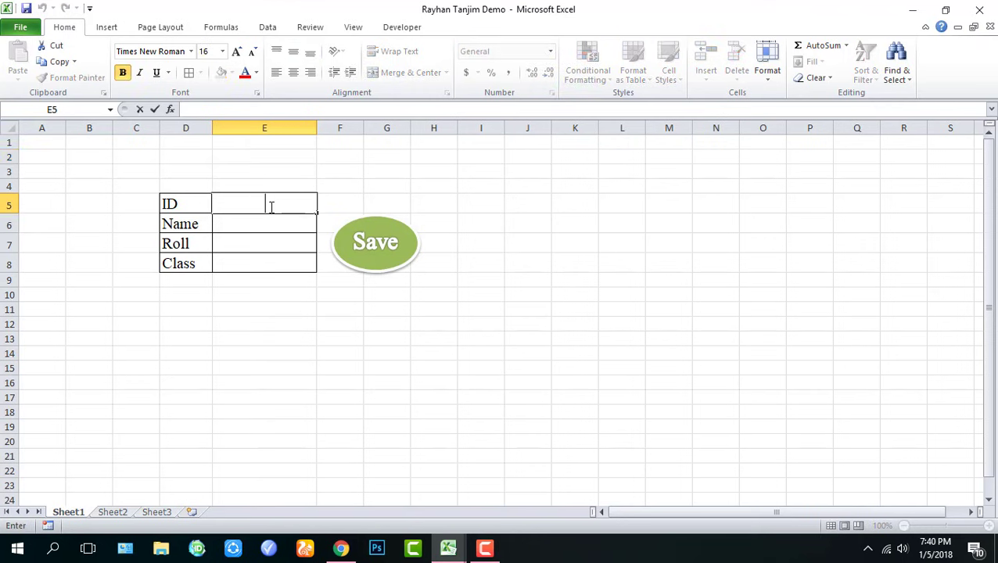
text(33)
key(Return)
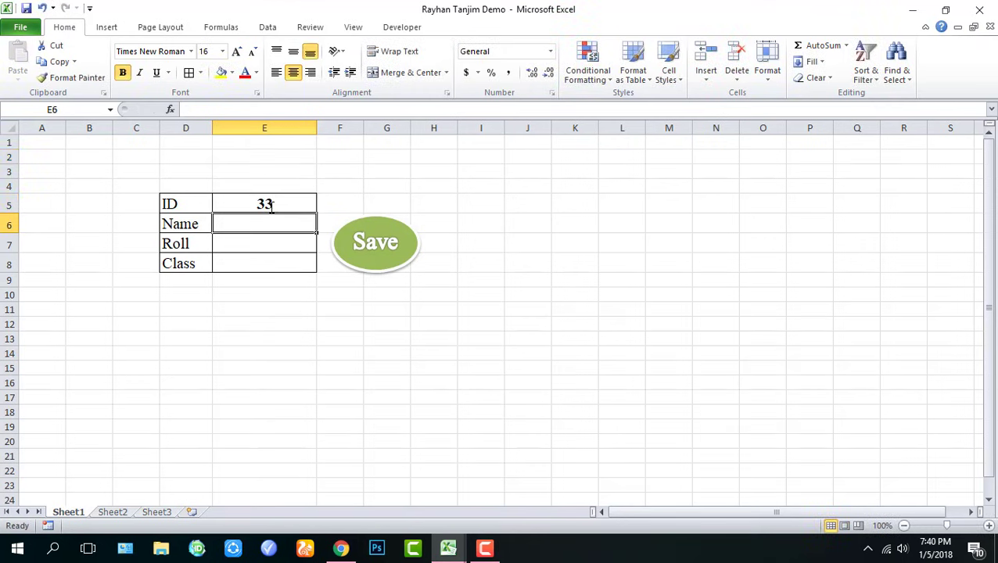
text(Rayhan)
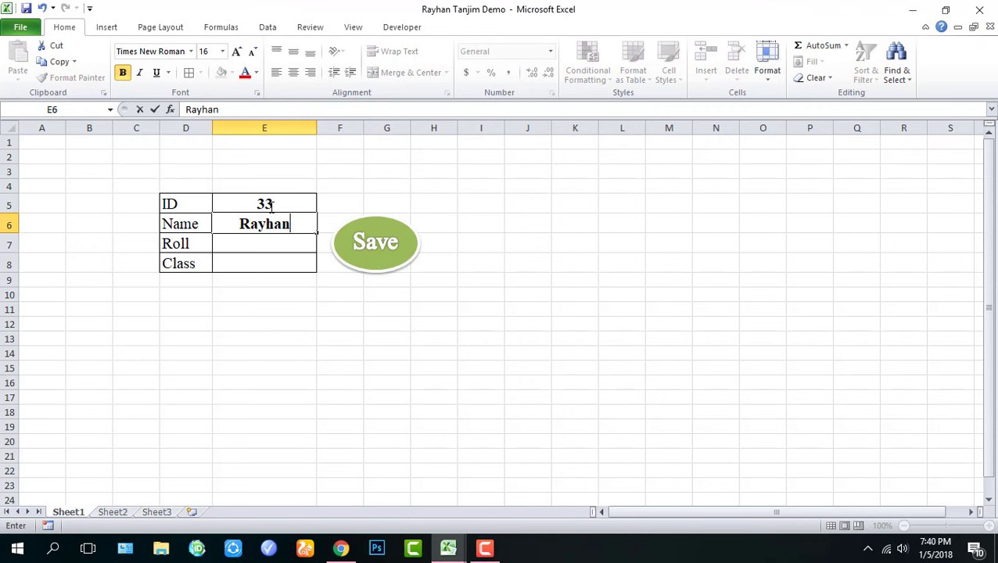
key(Return)
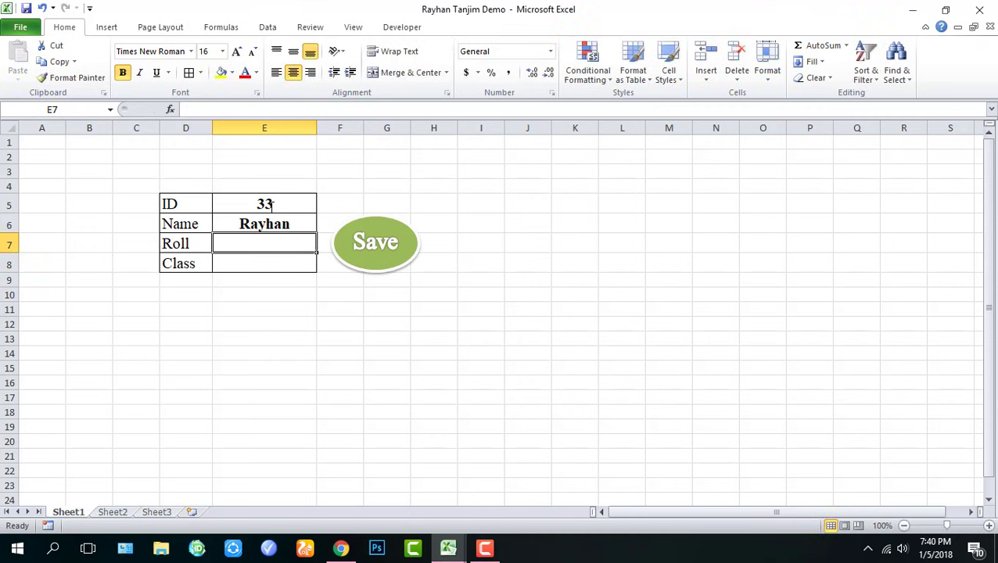
text(80)
key(Return)
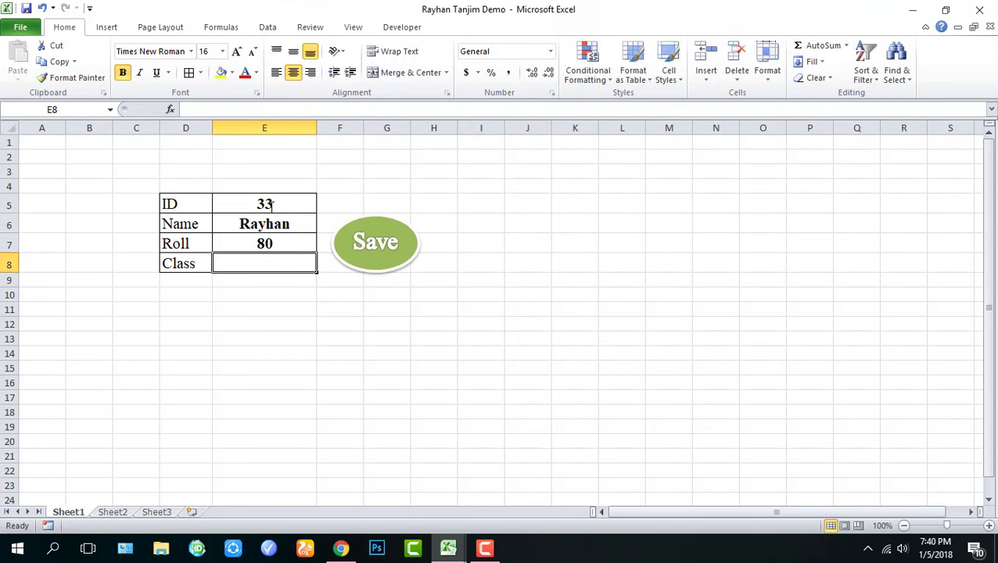
text(7)
click(382, 254)
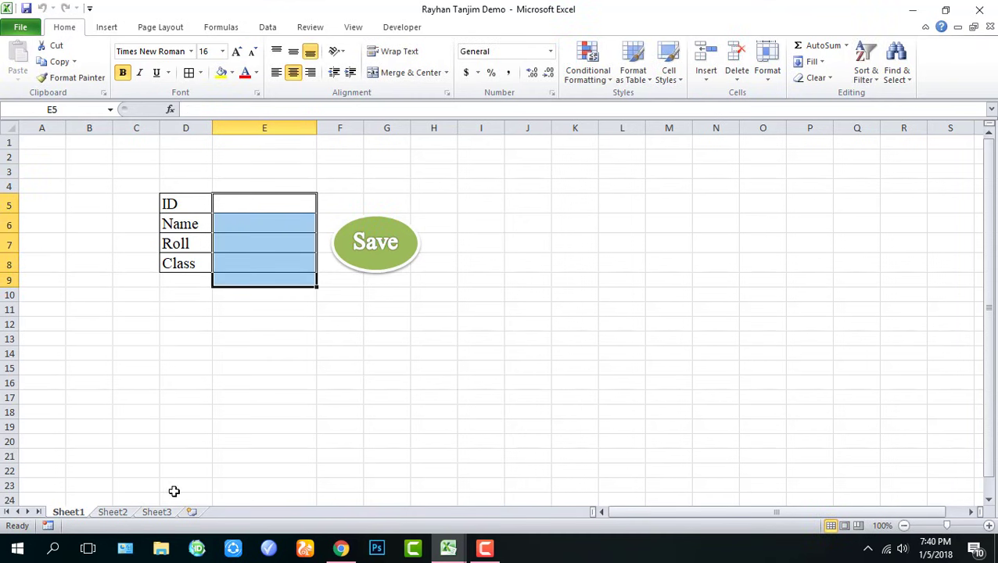
On Sheet2, widen the Name column G slightly so the longest names fit
click(115, 512)
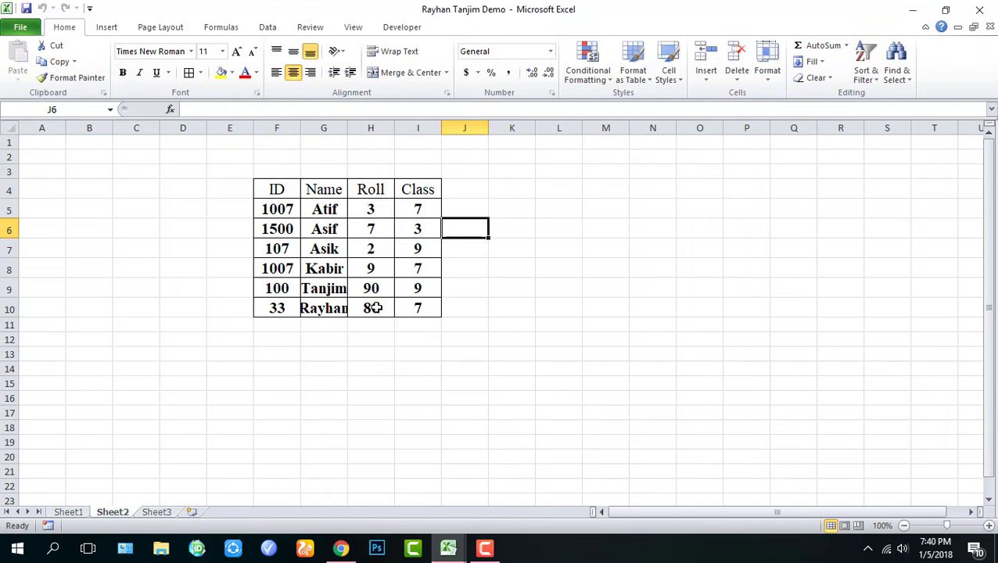
drag(349, 131, 358, 129)
click(335, 357)
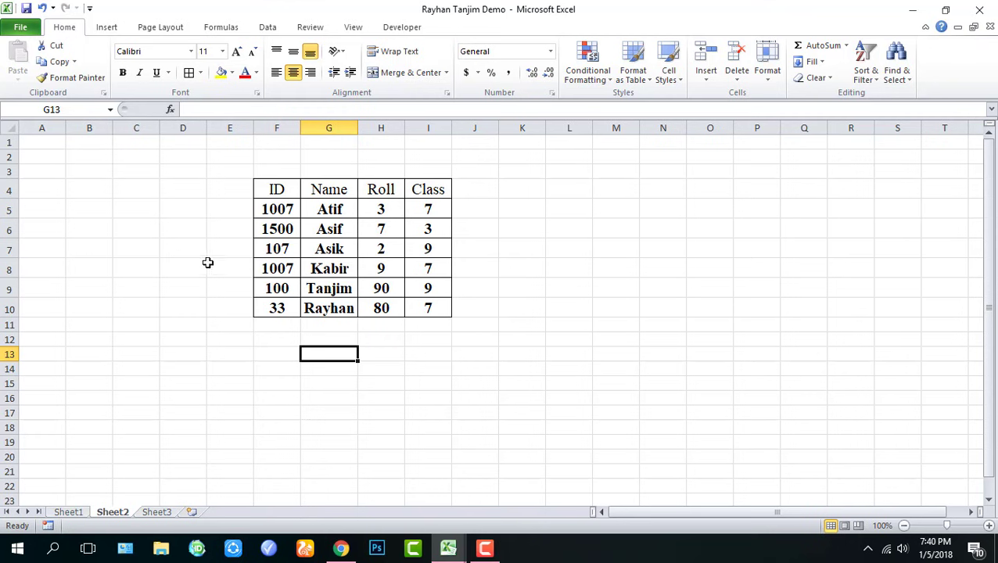
Clear all contents and formatting from rows 6 to 13 of Sheet2, below the first student record
click(9, 210)
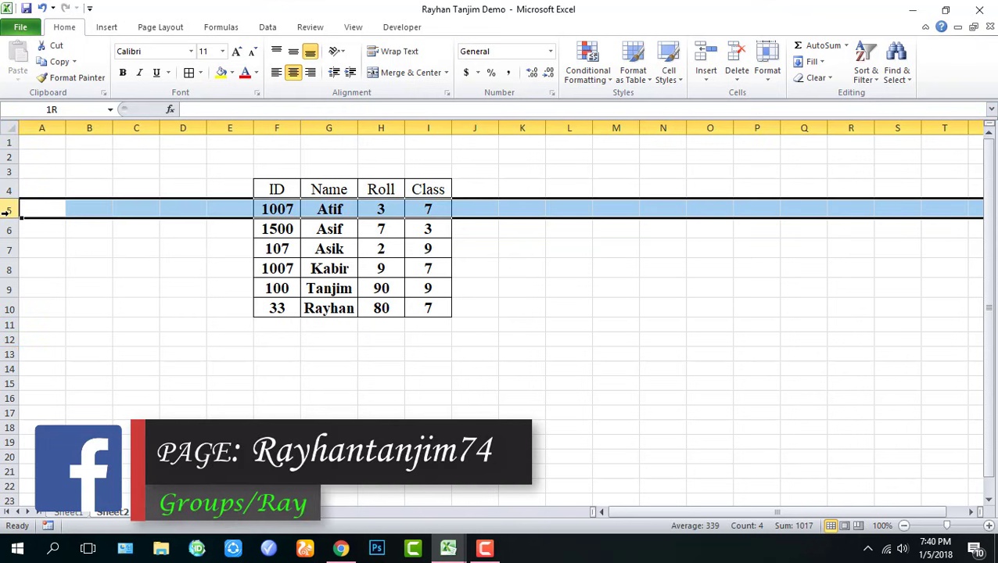
drag(9, 229, 9, 356)
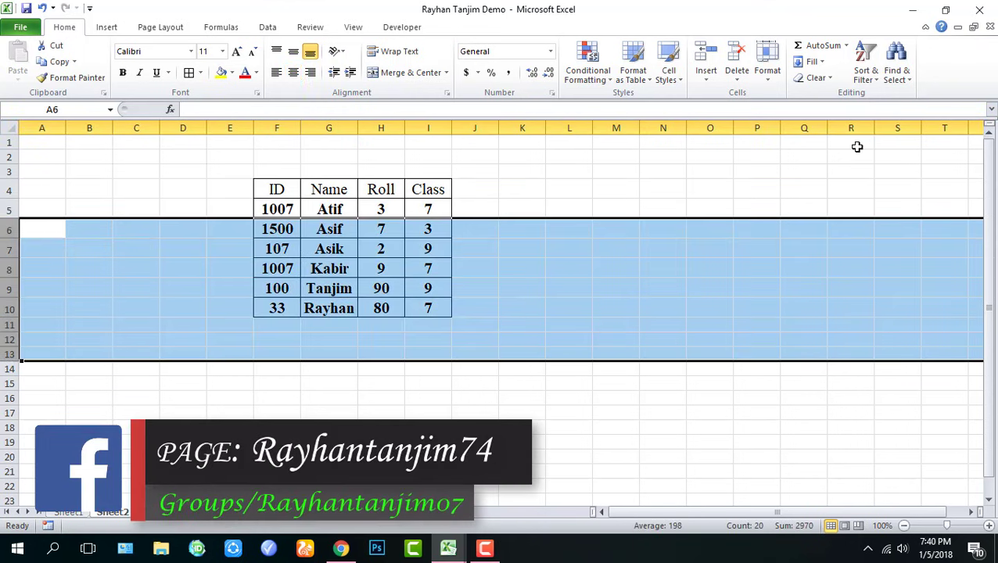
click(818, 80)
click(831, 95)
click(616, 284)
key(ctrl+End)
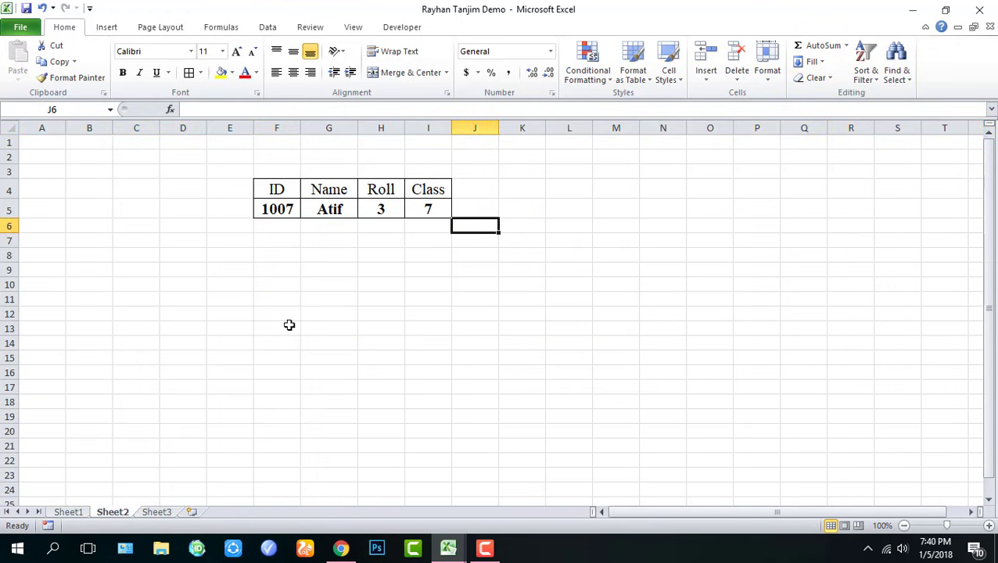
Remove the green Save oval beside the form on Sheet1 using Clear All
click(68, 513)
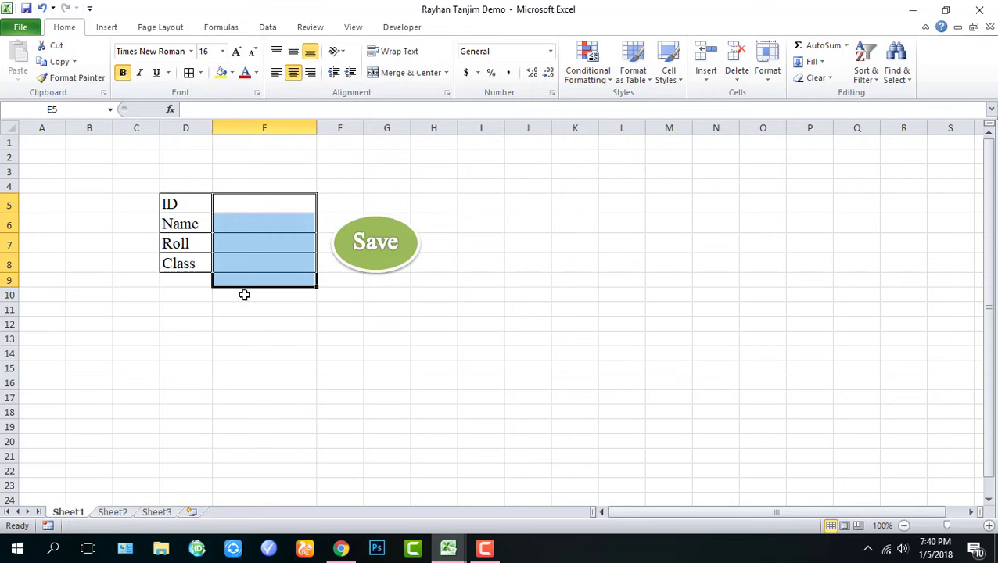
click(416, 308)
click(388, 250)
right_click(385, 254)
click(817, 79)
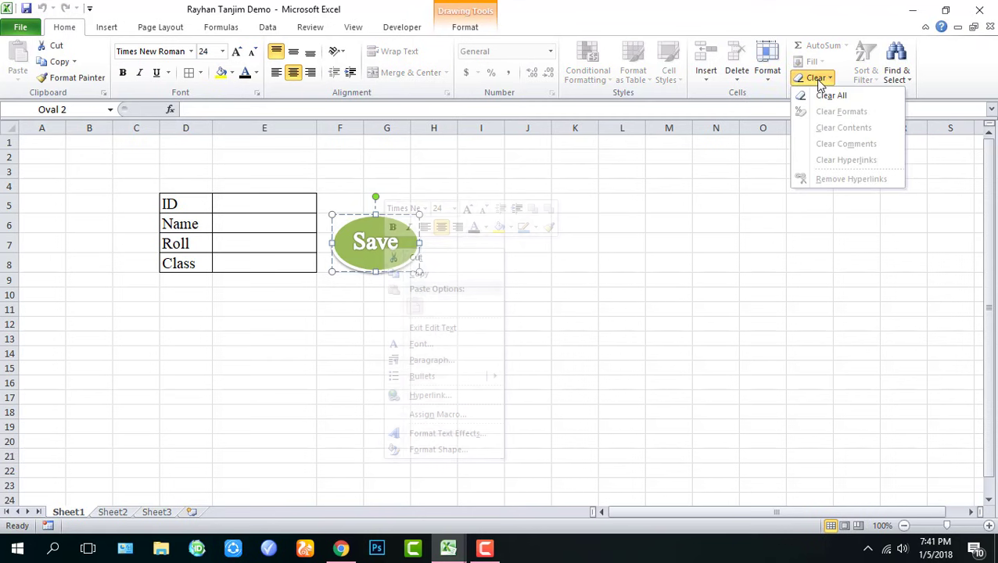
click(827, 96)
click(575, 263)
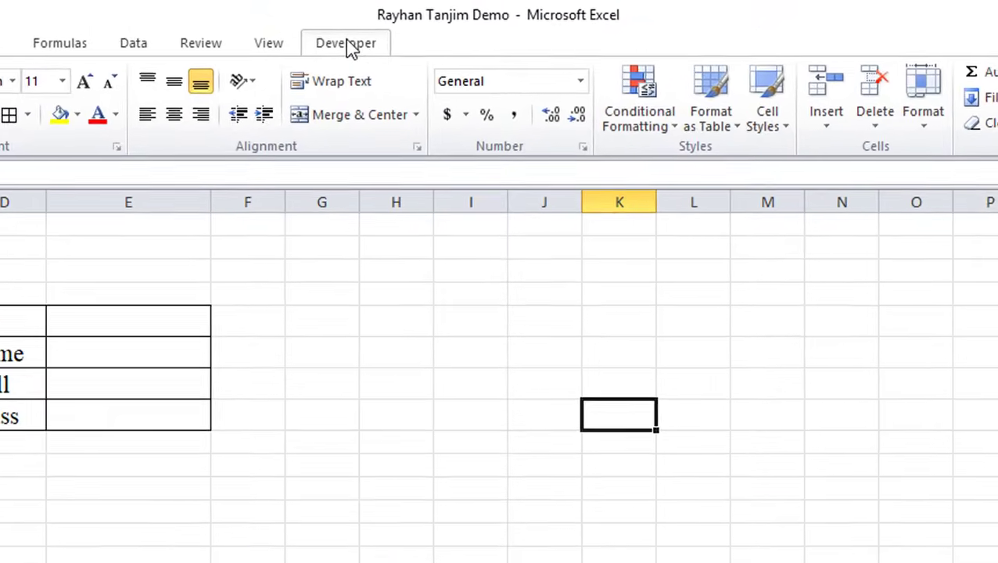
Make sure the Developer main tab is enabled in Excel's ribbon customization options and apply the settings
click(403, 29)
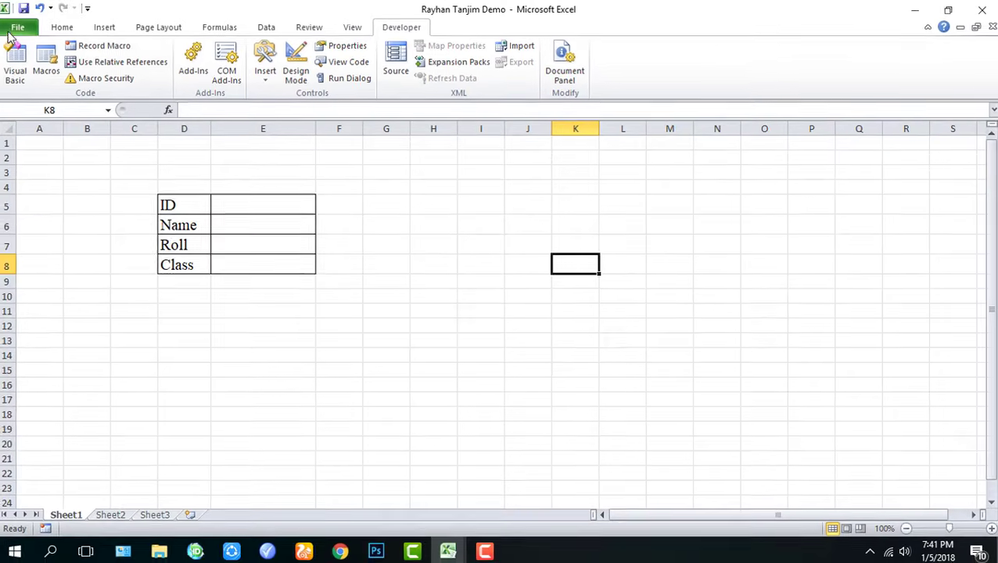
click(18, 29)
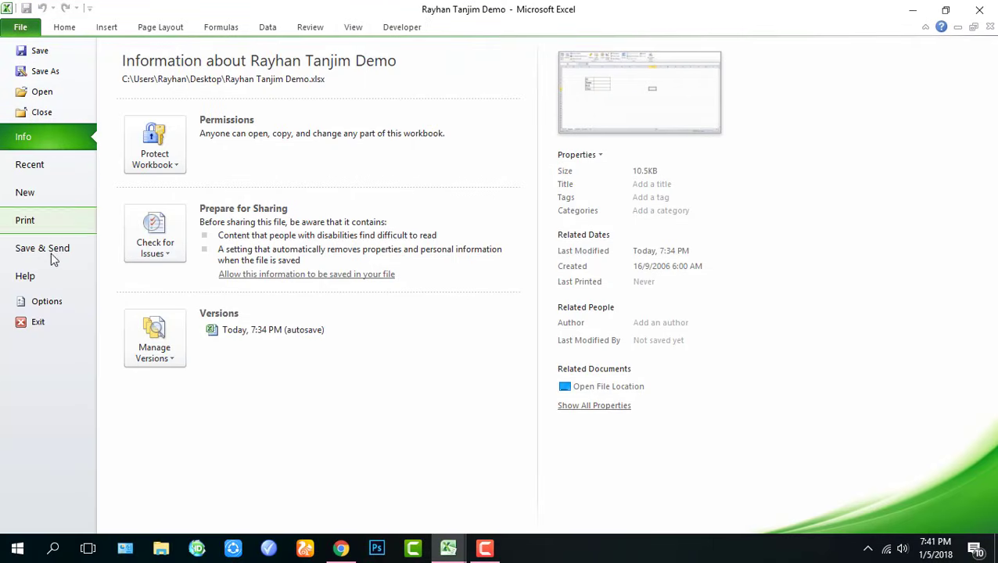
click(48, 302)
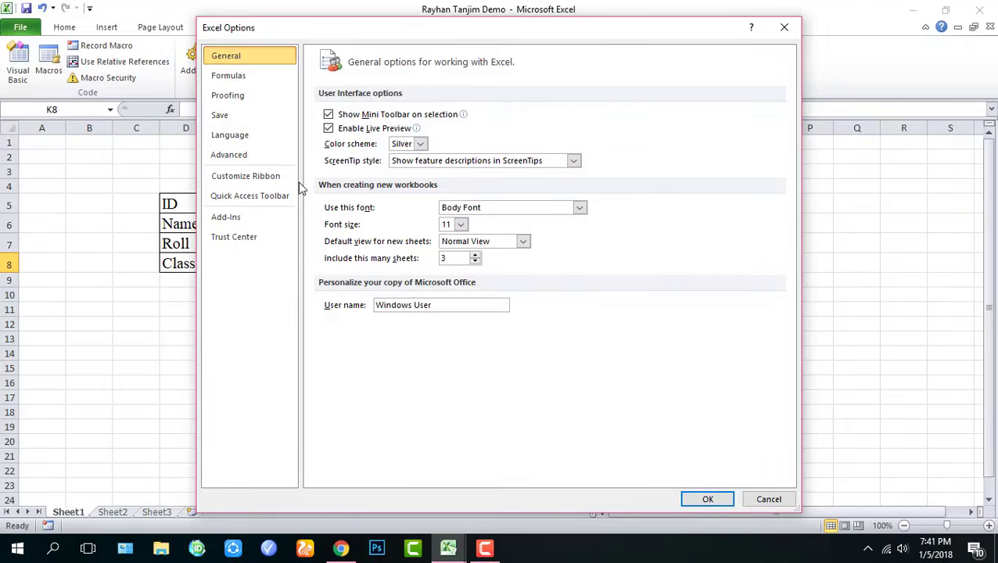
click(247, 179)
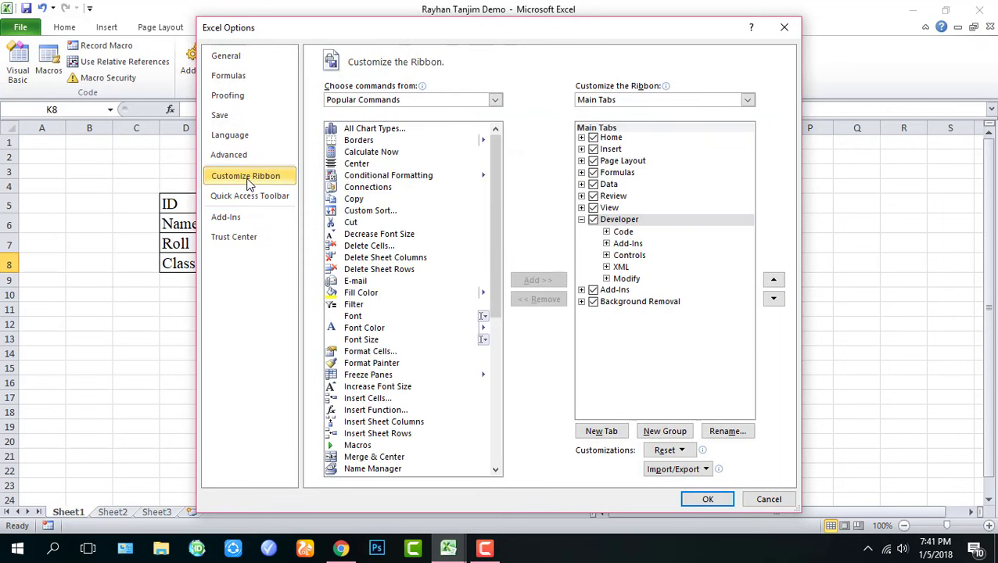
click(593, 220)
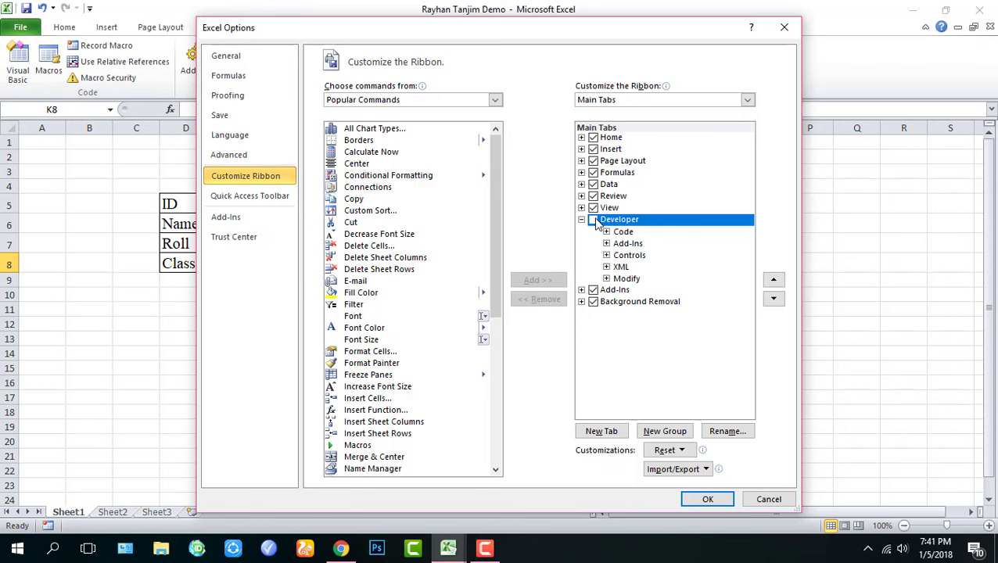
click(700, 499)
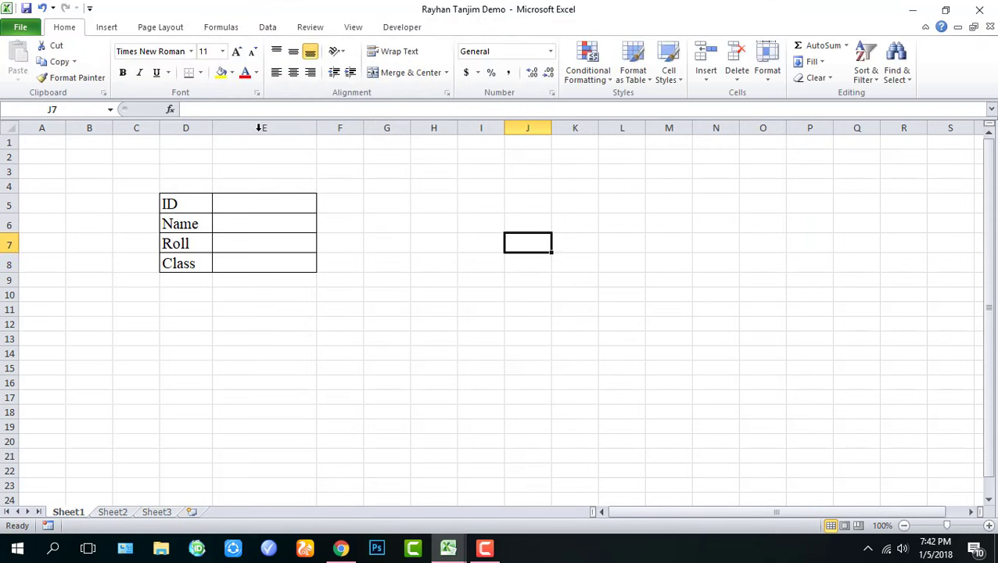
Draw an oval shape about 0.69" high and 1.34" wide beside the entry form on Sheet1
click(99, 27)
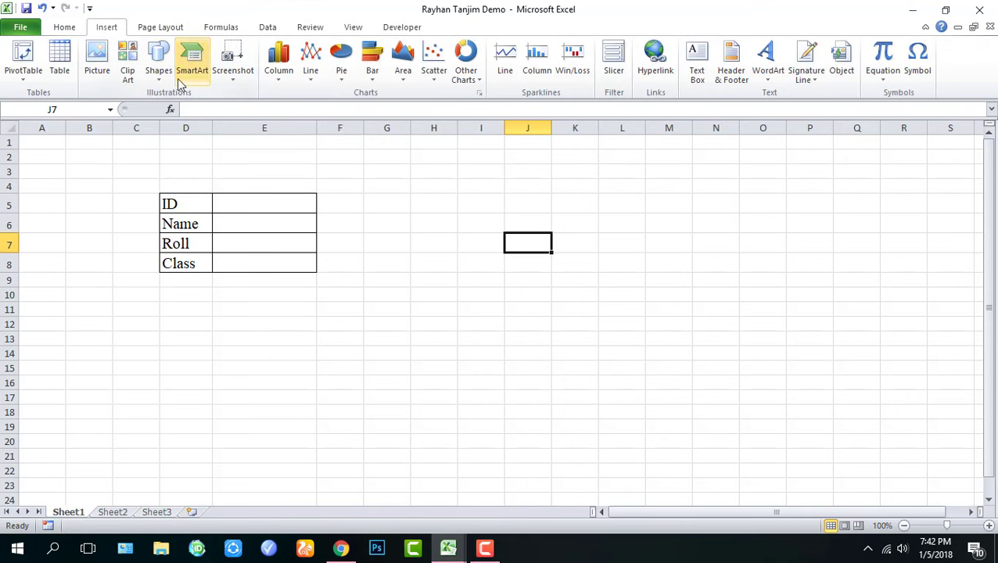
click(158, 64)
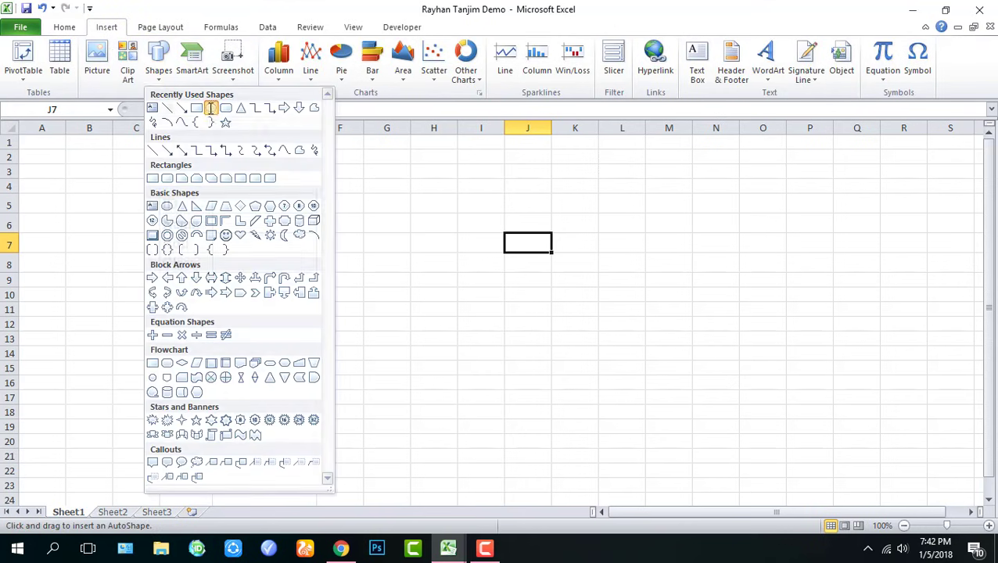
click(210, 108)
drag(356, 212, 452, 262)
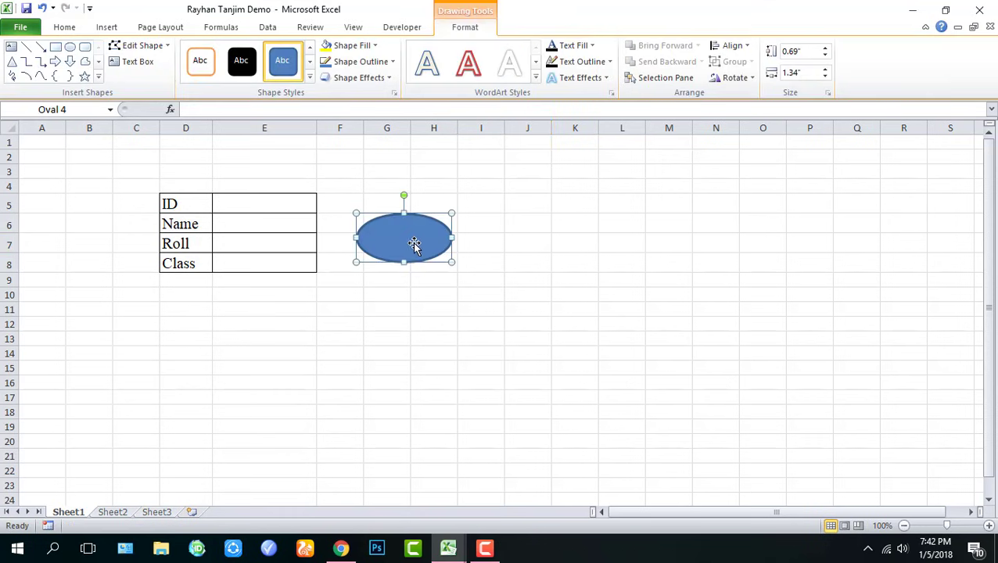
Apply a red shape style to the oval and label it "Save here" in a white outlined WordArt style
click(309, 67)
click(309, 66)
click(310, 67)
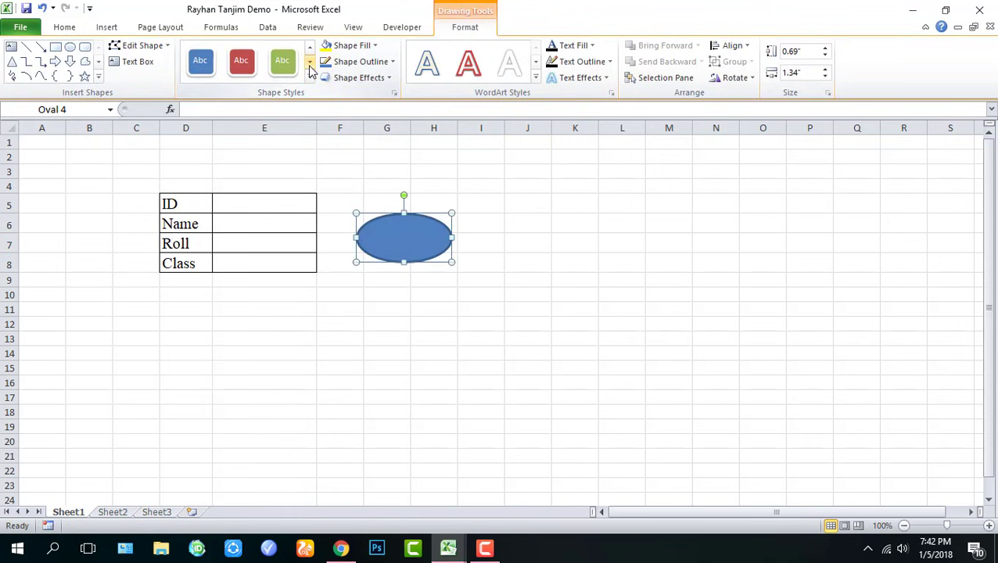
click(254, 69)
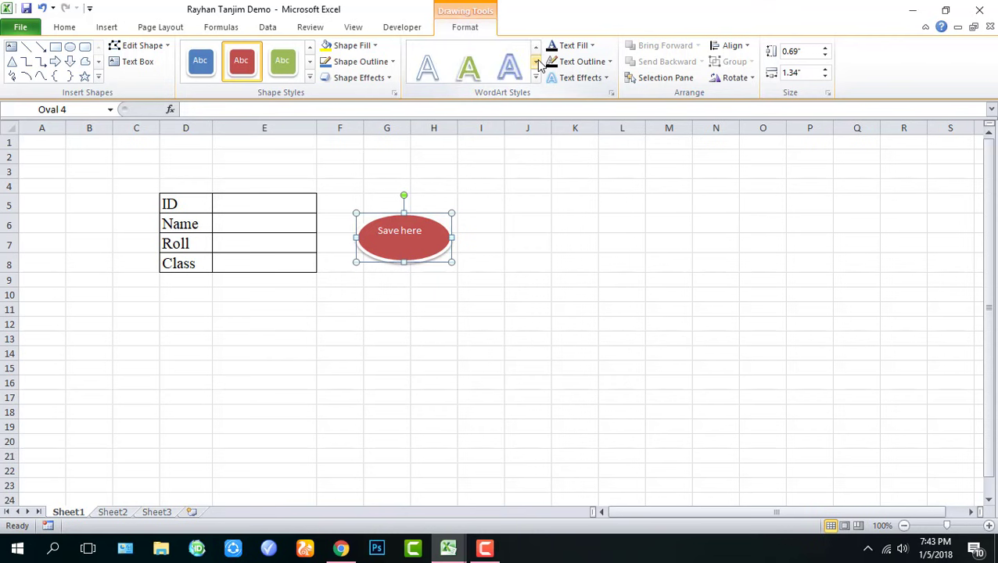
click(508, 69)
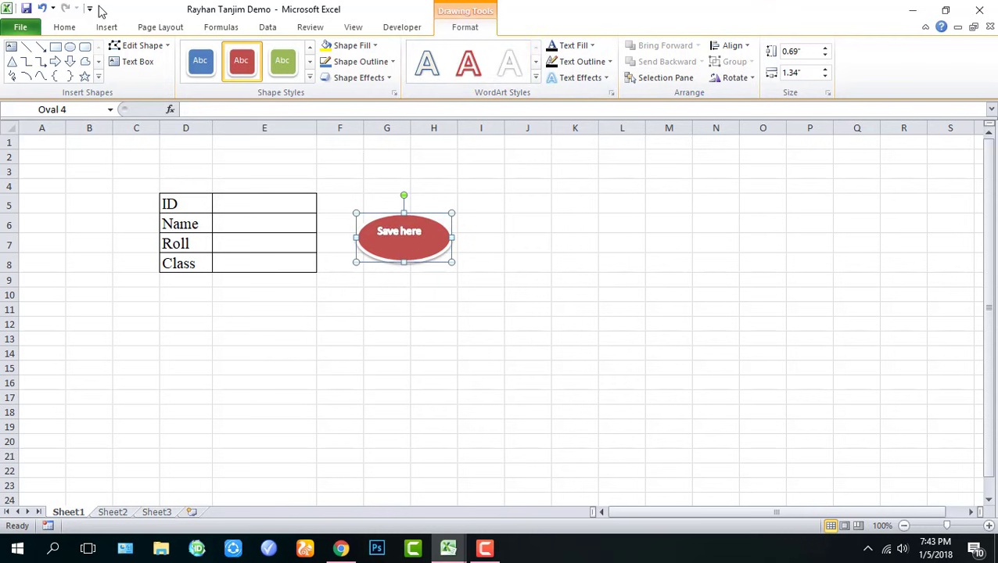
Set the oval's label font to Times New Roman and center the text horizontally and vertically
click(64, 28)
click(141, 52)
text(Times New Roman)
key(Return)
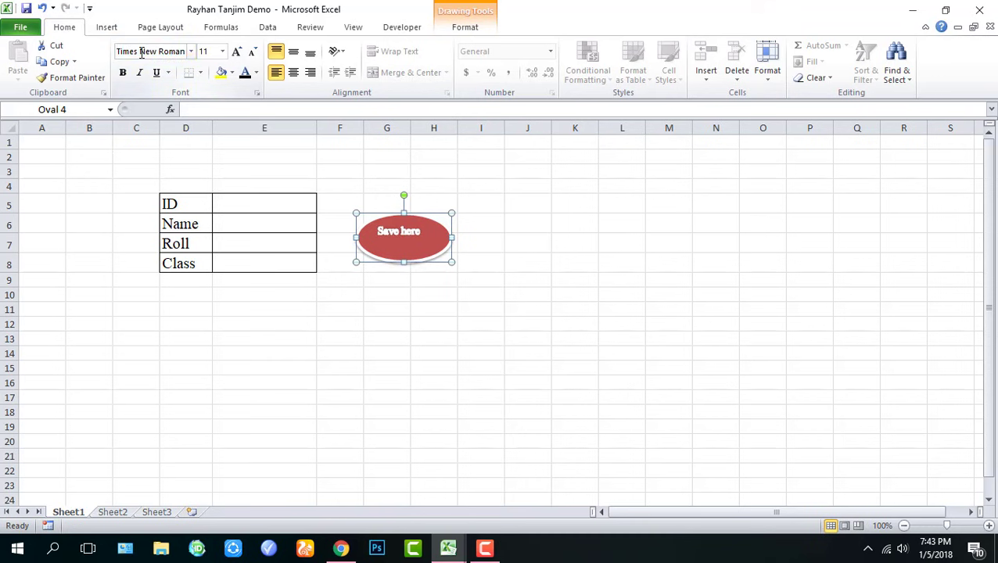
click(294, 73)
click(294, 54)
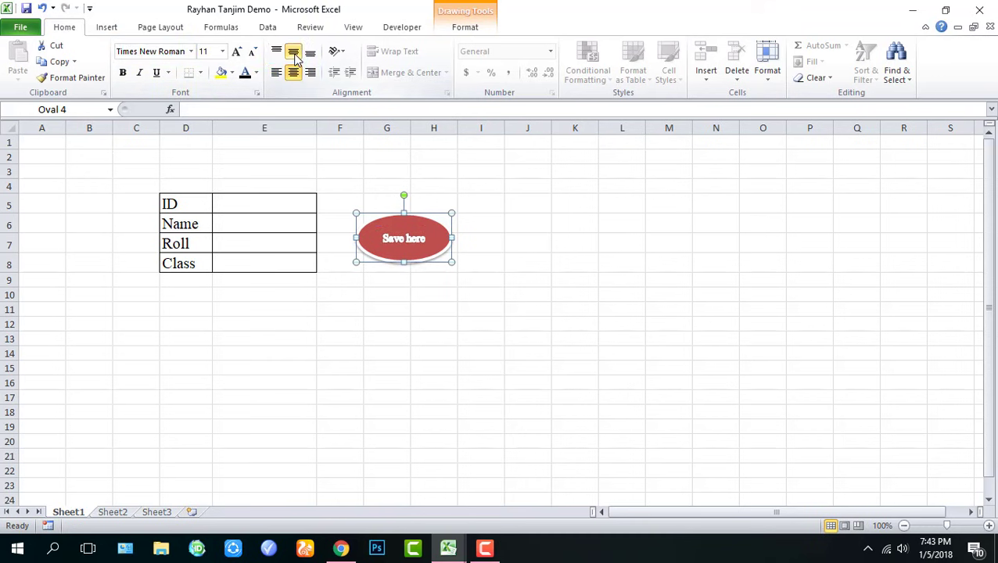
Increase the oval's label font size to 16 and enlarge the oval slightly so the full "Save here" text fits
click(236, 52)
click(236, 52)
click(237, 52)
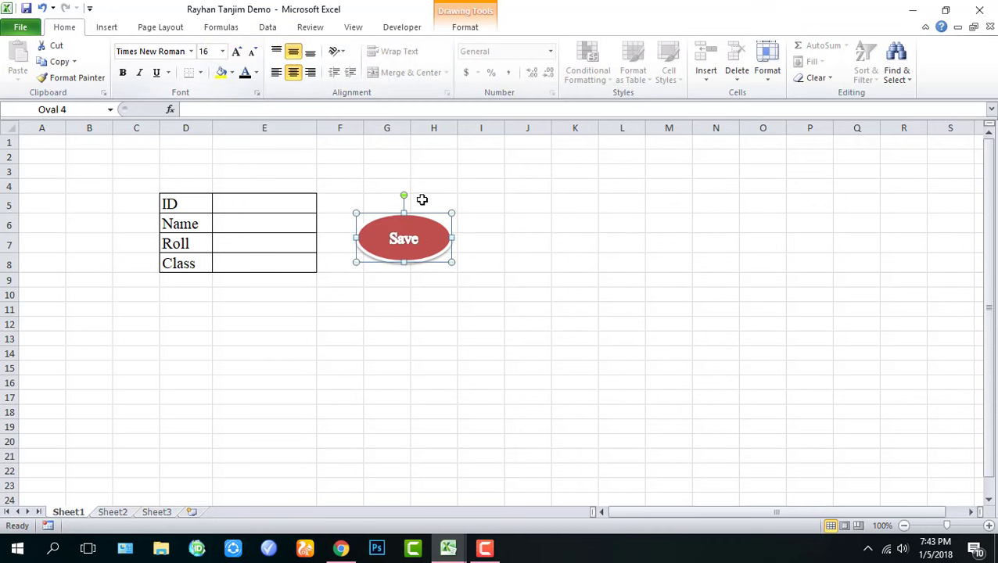
drag(450, 262, 468, 272)
click(510, 208)
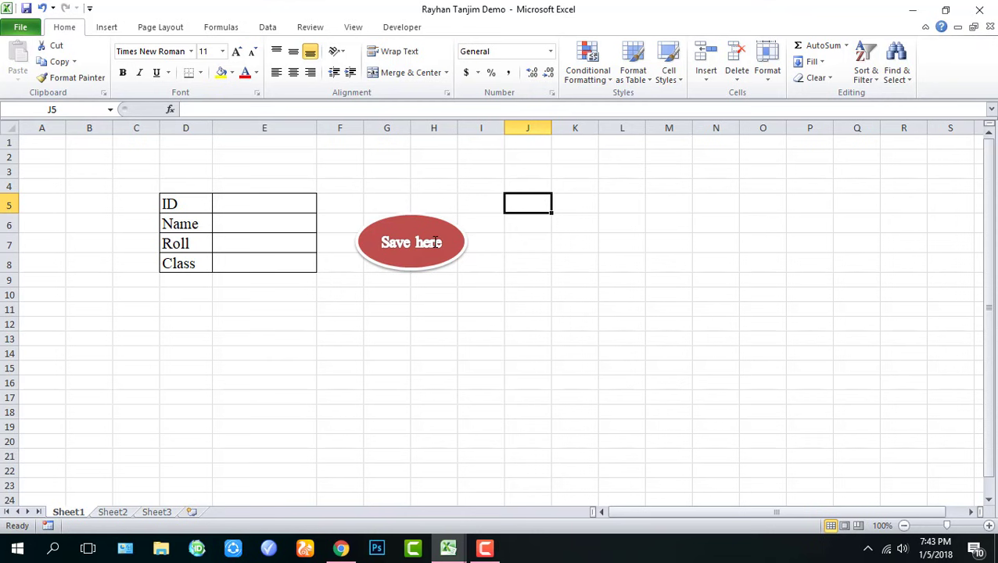
Clear all contents and formatting from the old table range E2:M10 on Sheet2
click(405, 31)
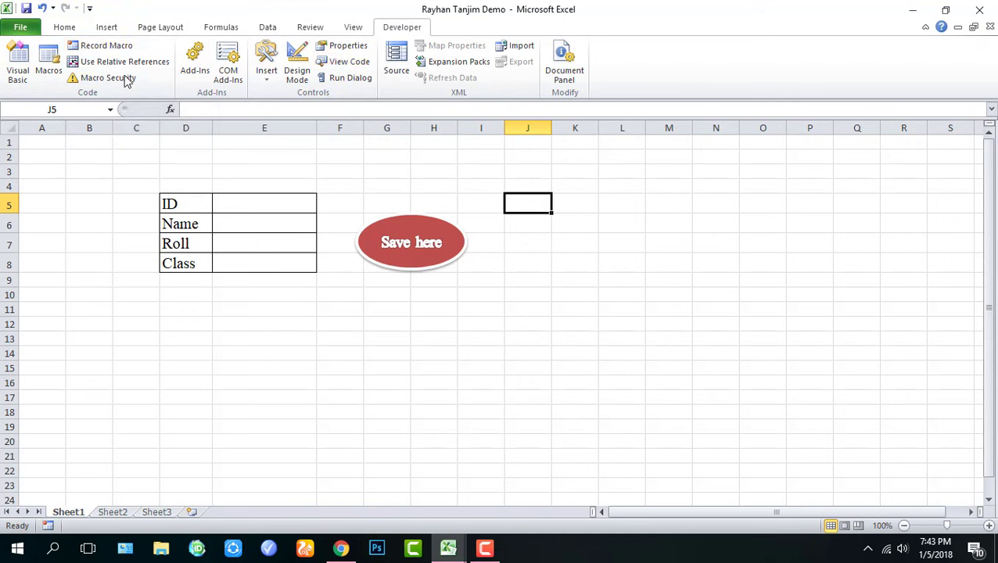
click(112, 512)
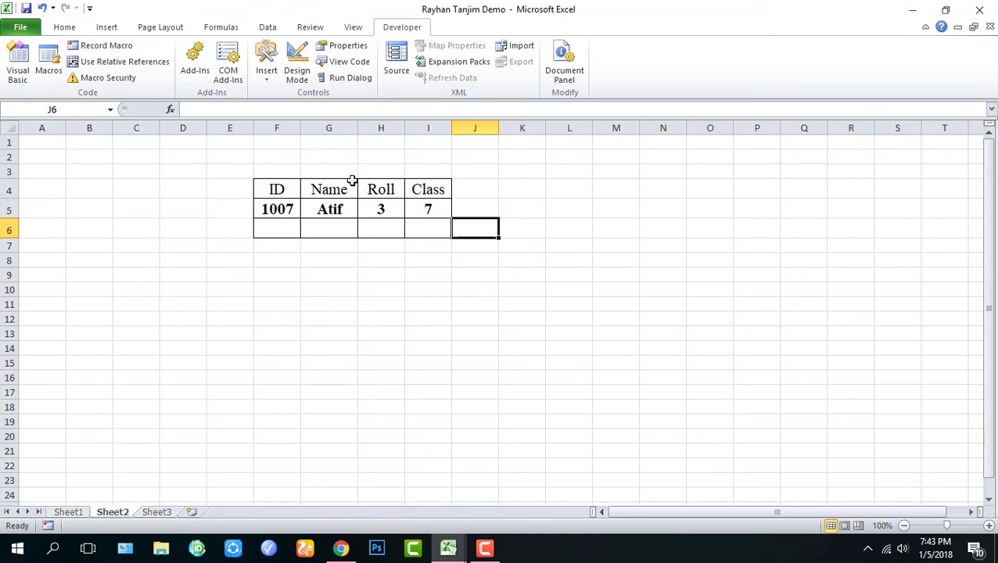
drag(223, 161, 630, 294)
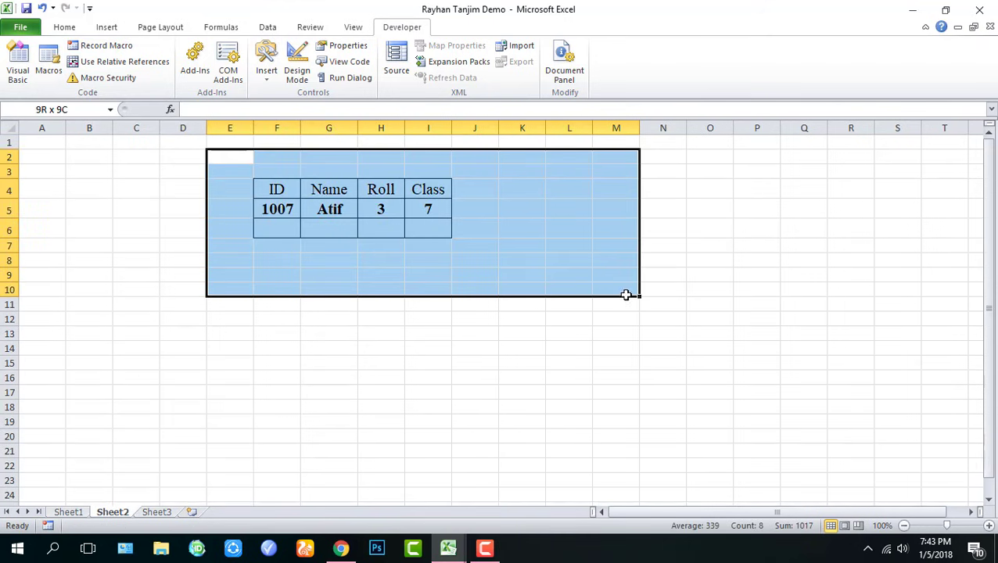
click(64, 27)
click(814, 78)
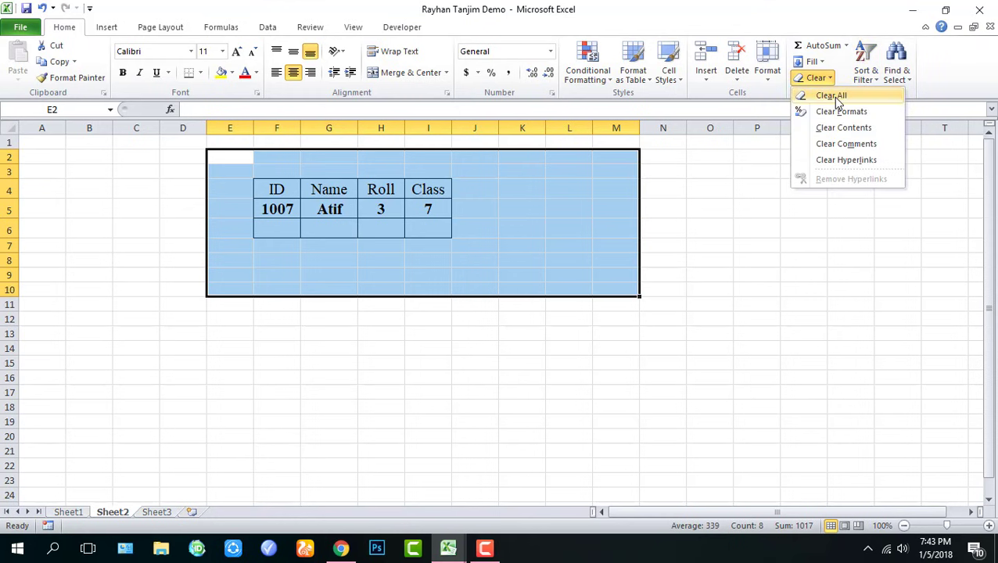
click(823, 95)
click(709, 201)
Copy the form labels D5:D8 from Sheet1 and paste them transposed as a header row starting at E4 on Sheet2
click(68, 512)
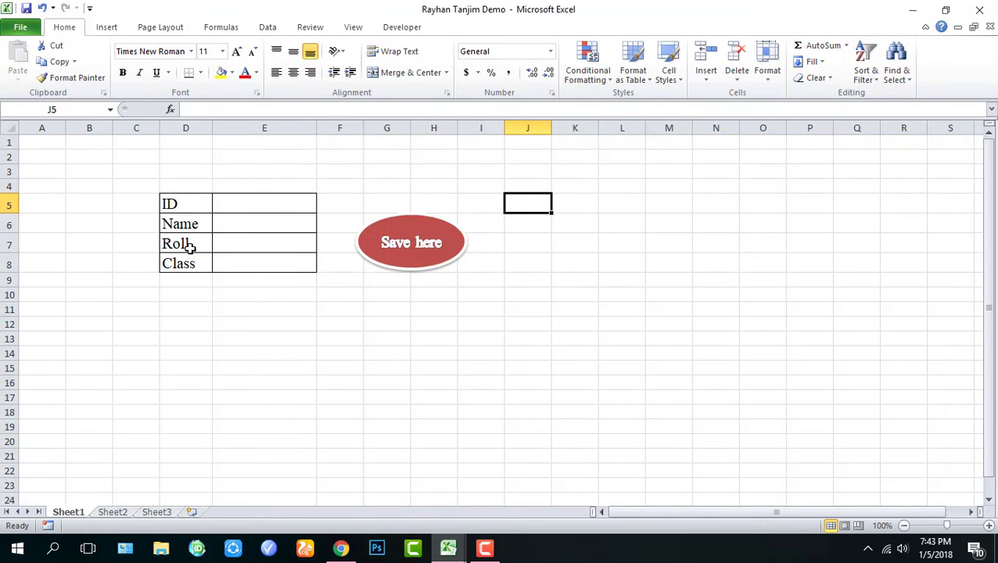
drag(190, 203, 191, 262)
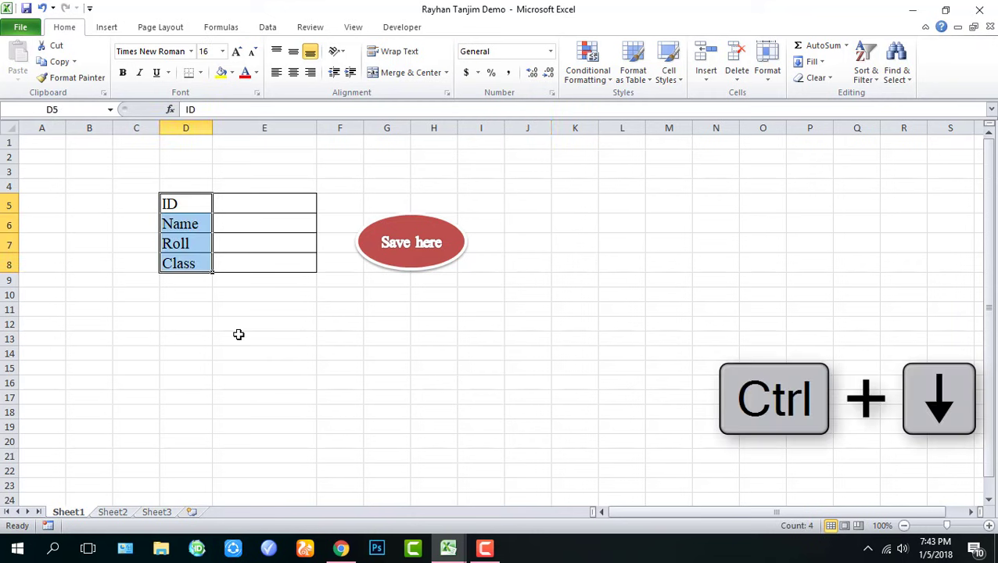
key(ctrl+c)
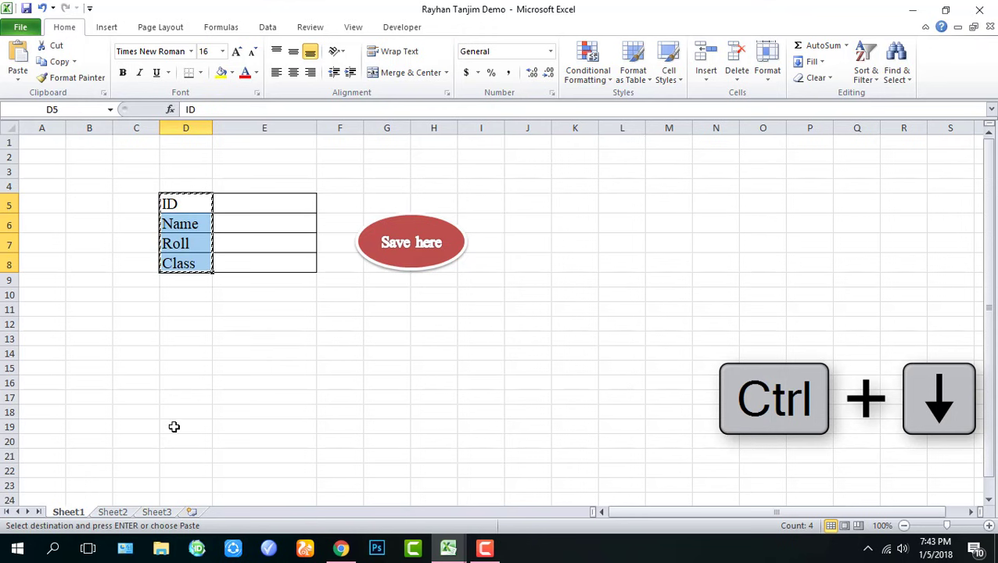
click(113, 512)
click(222, 187)
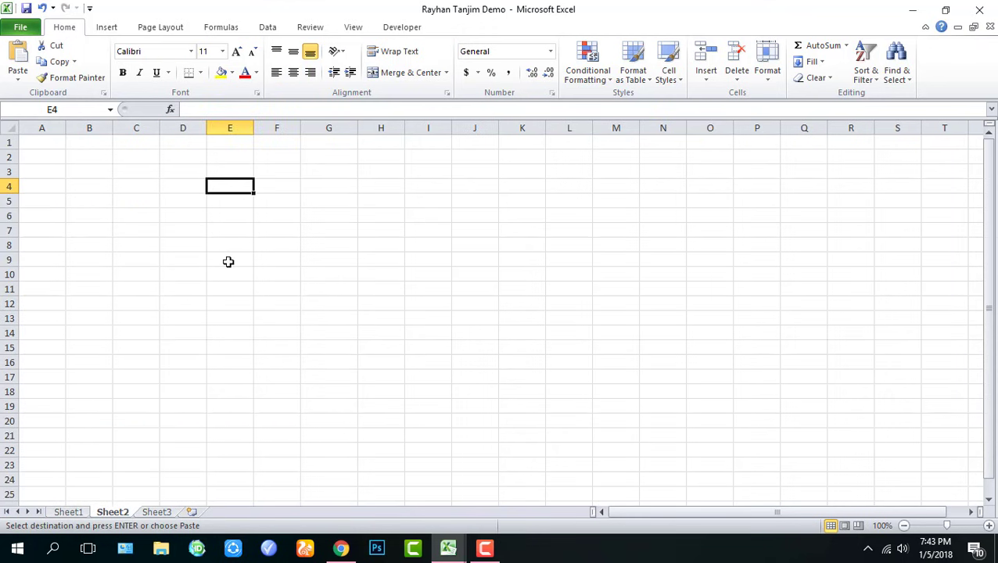
right_click(230, 189)
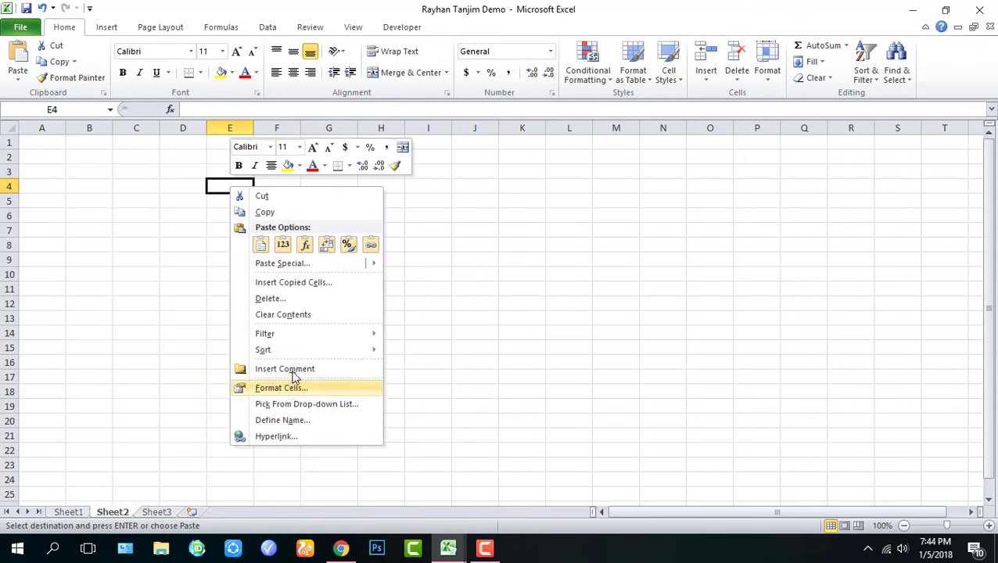
mouse_move(291, 271)
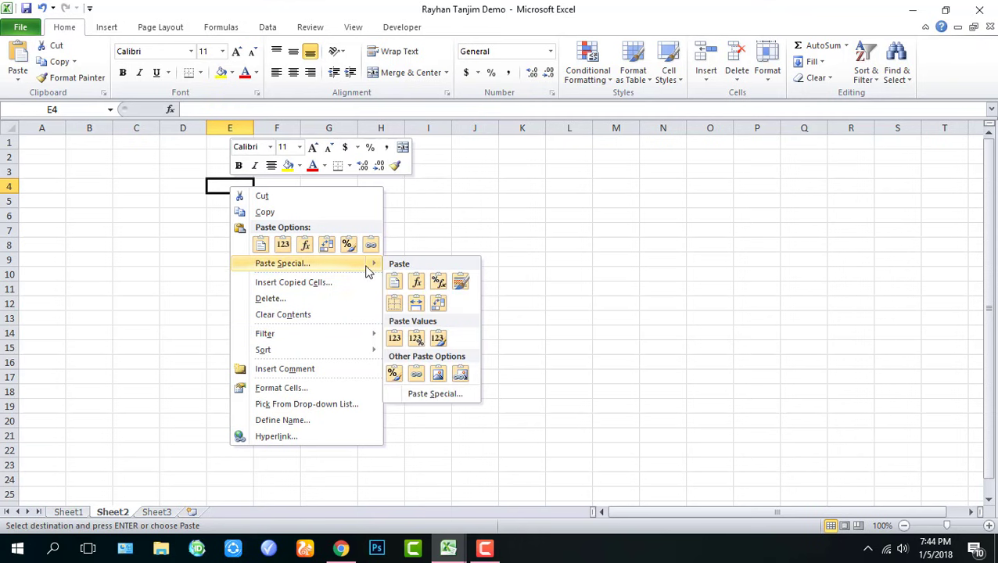
click(435, 394)
click(447, 463)
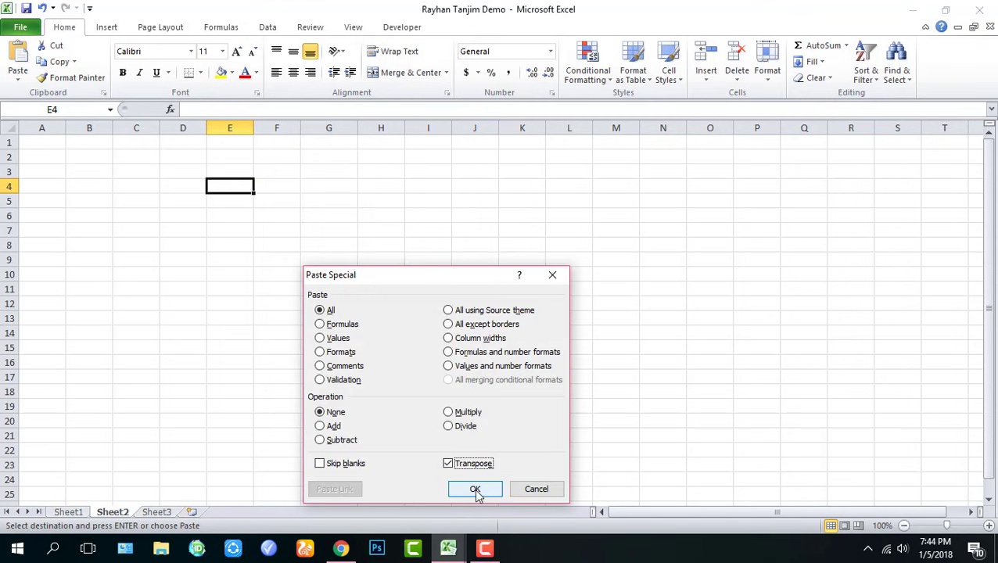
click(475, 489)
click(391, 289)
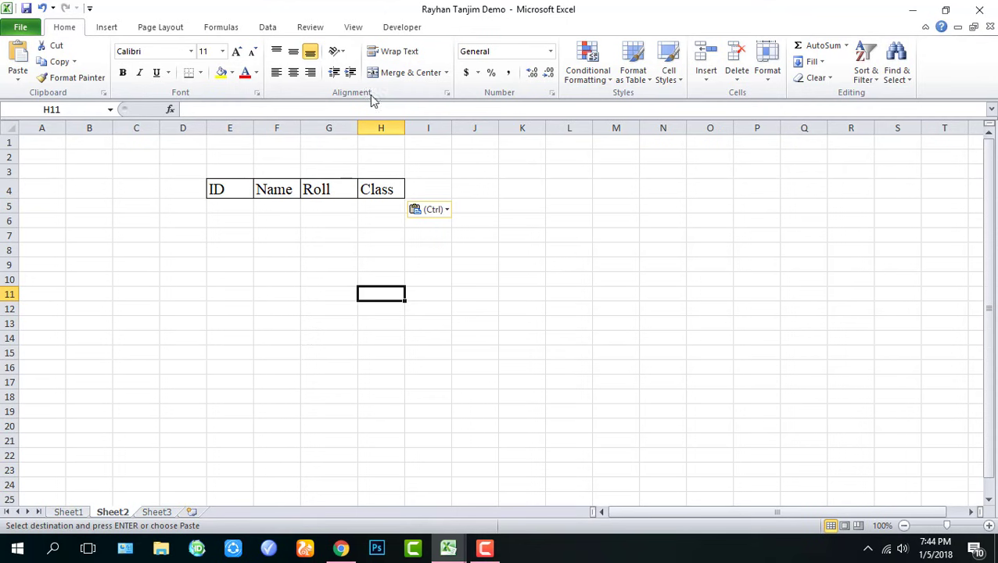
Fill in the Sheet1 form with the first student's ID and name, roll 7 and class 9
click(75, 514)
double_click(270, 197)
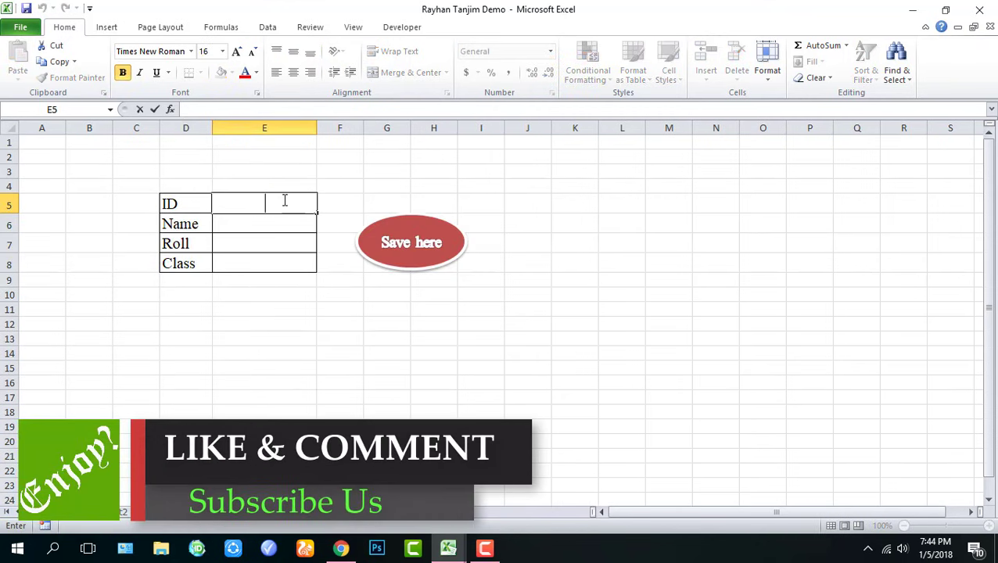
text(1007)
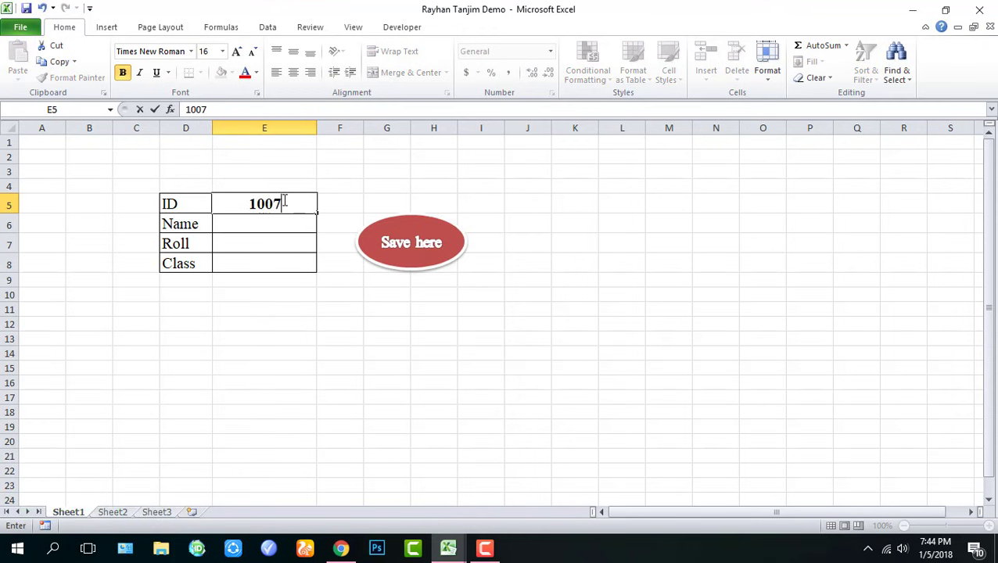
key(Return)
text(Atif)
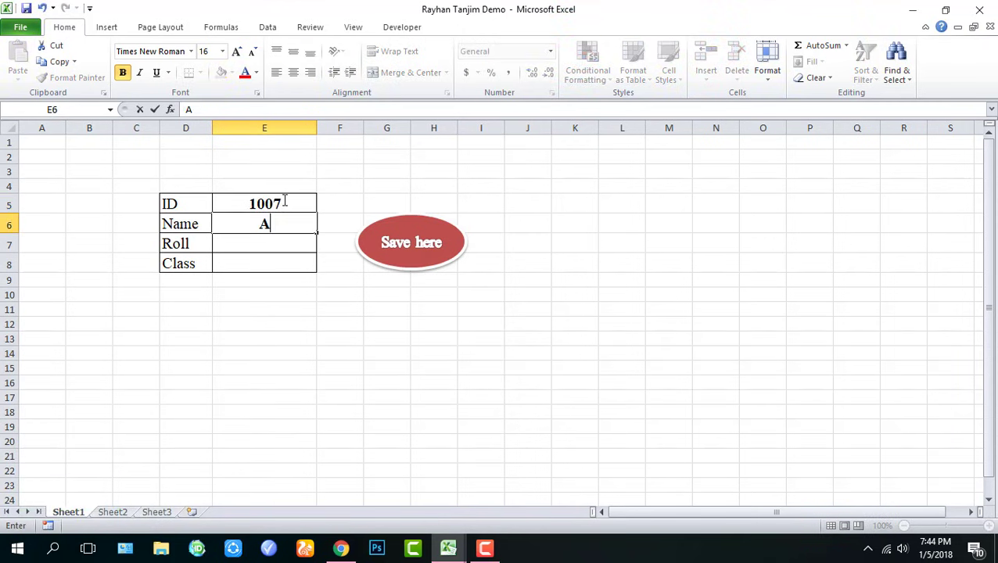
key(Return)
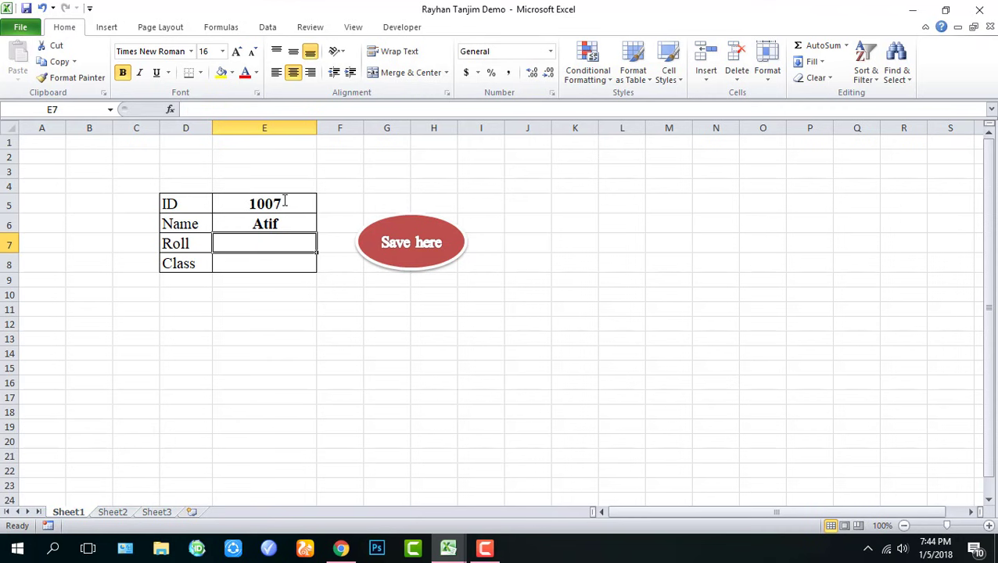
text(07)
key(Return)
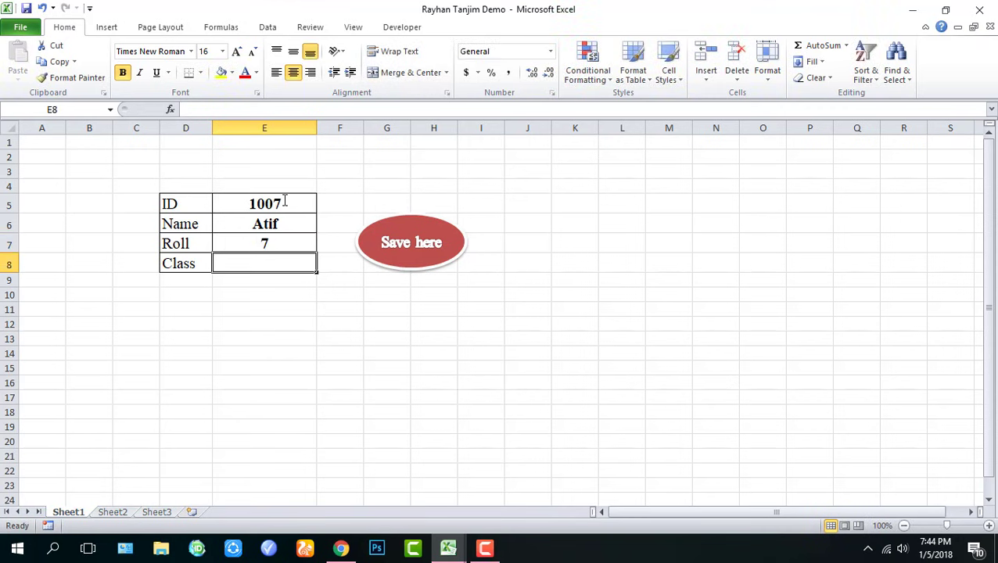
text(9)
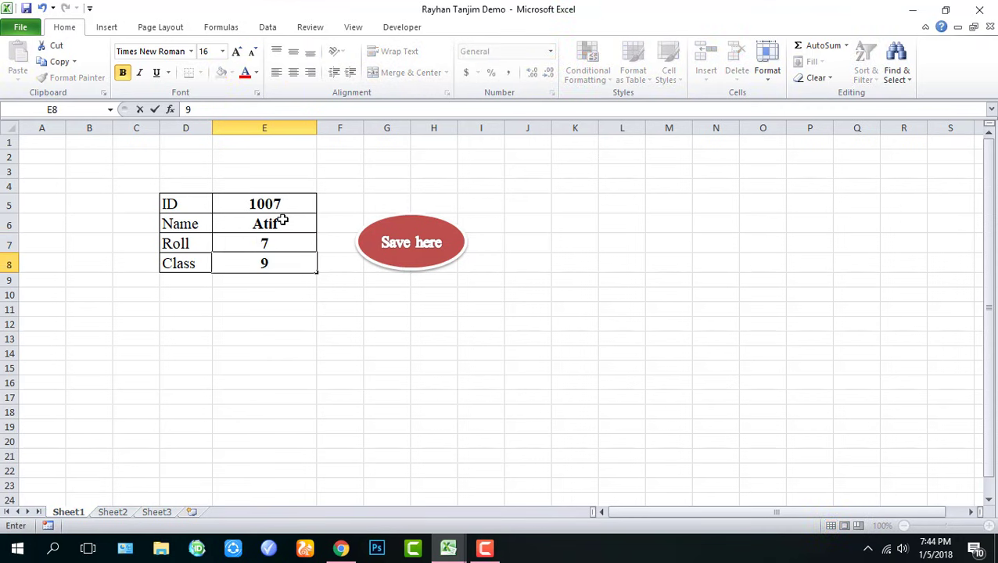
click(307, 308)
Copy the form entries E5:E8 from Sheet1 and paste them transposed under the Sheet2 headers starting at E5
click(265, 244)
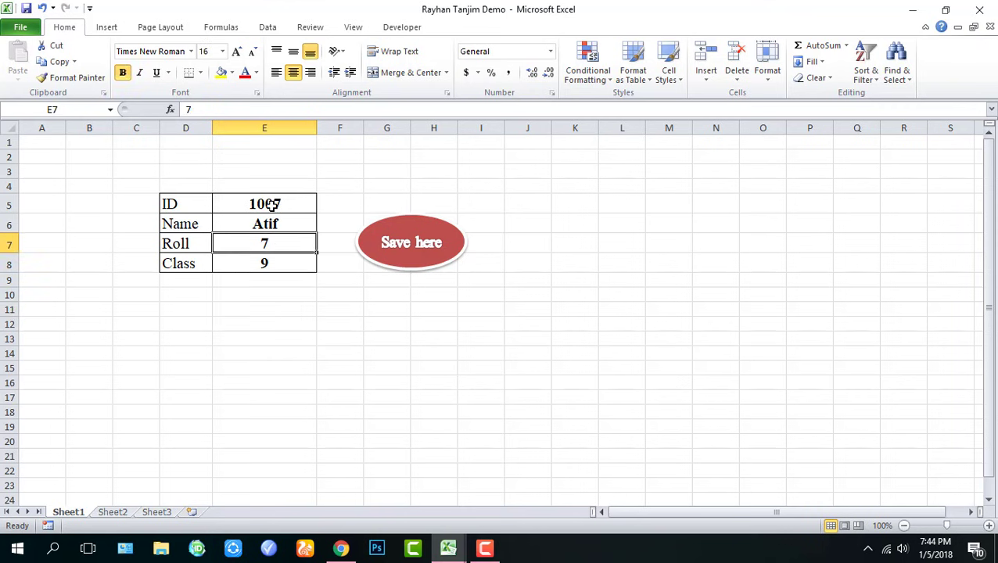
drag(273, 203, 270, 267)
key(ctrl+c)
click(113, 513)
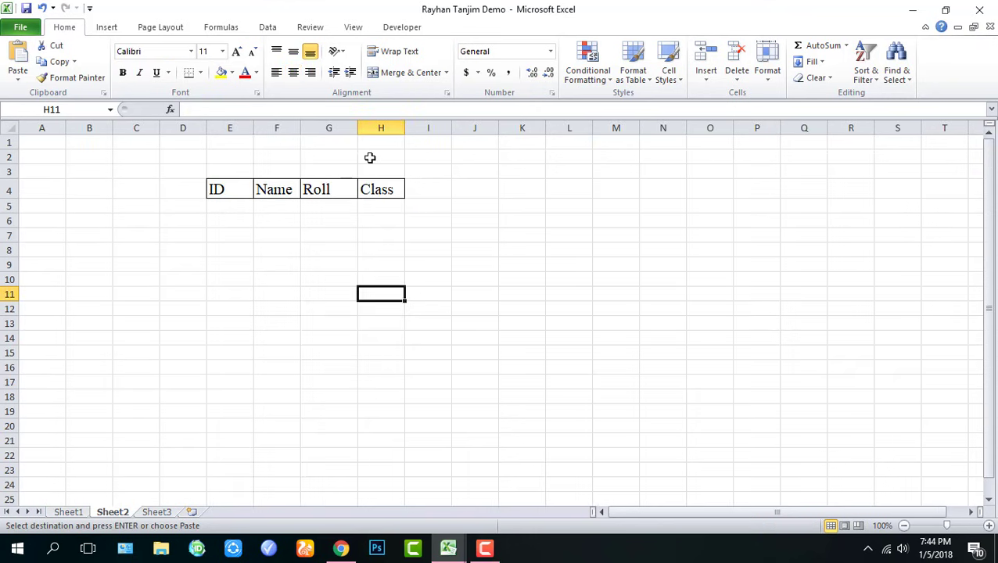
click(245, 204)
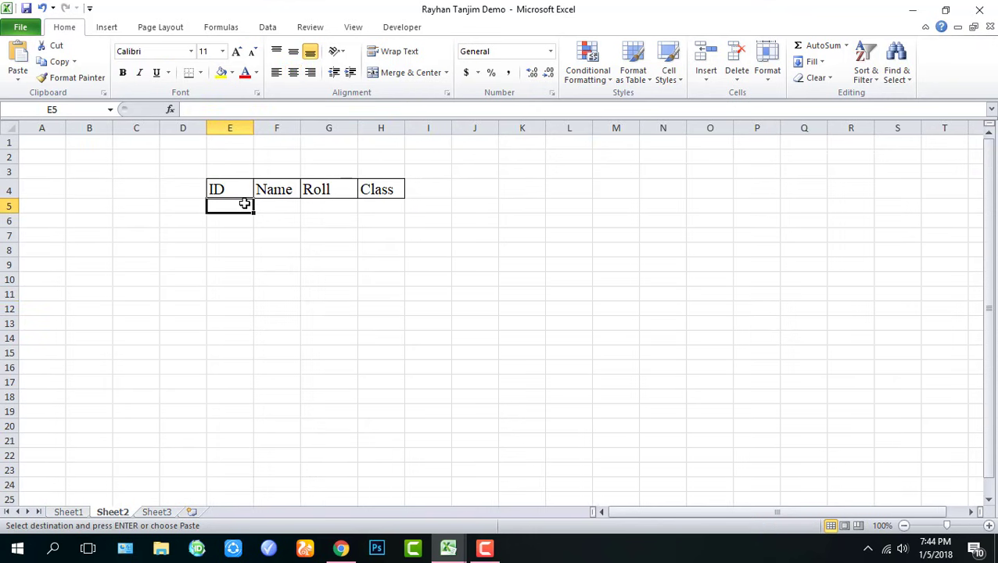
right_click(244, 204)
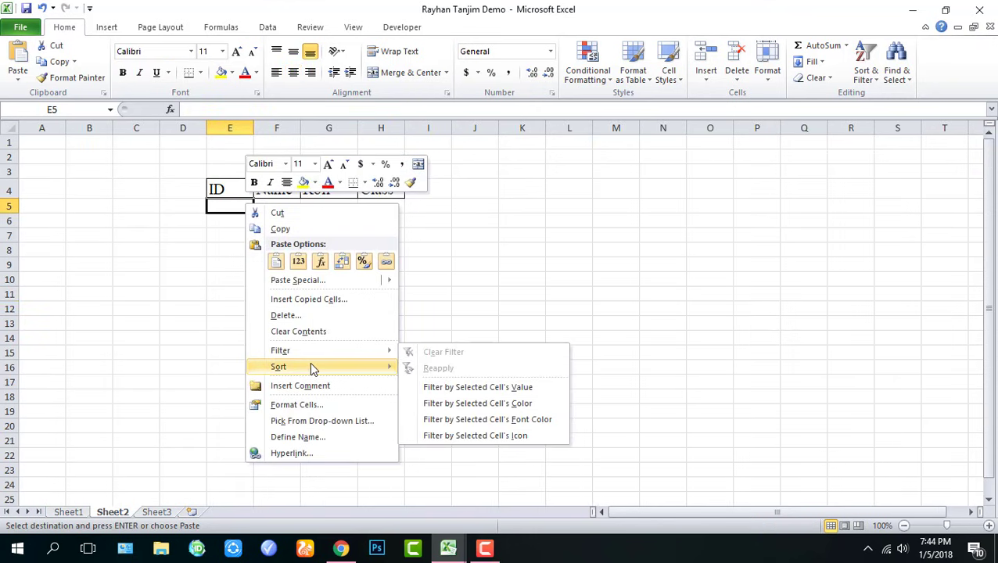
mouse_move(377, 284)
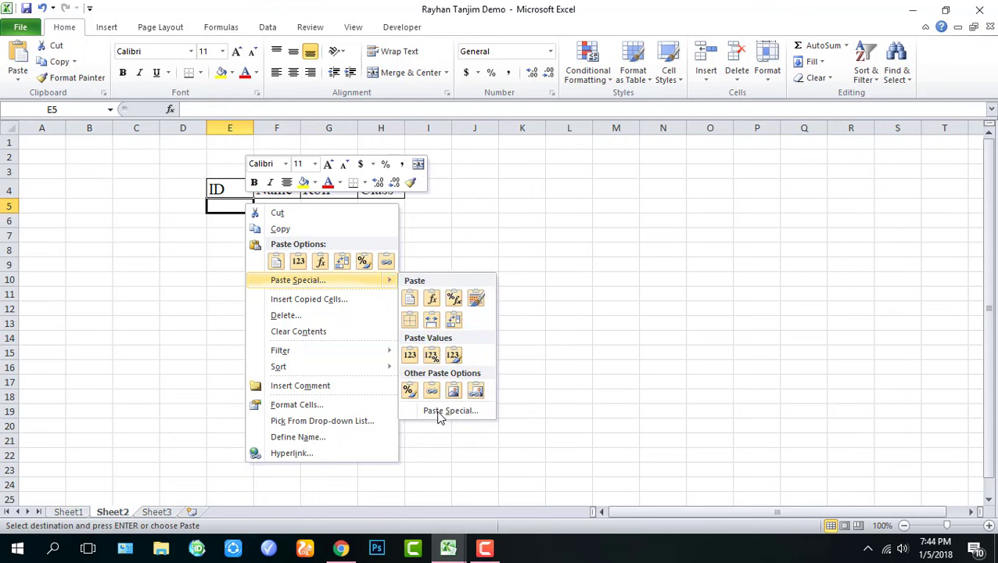
click(442, 415)
click(451, 478)
click(475, 504)
click(411, 284)
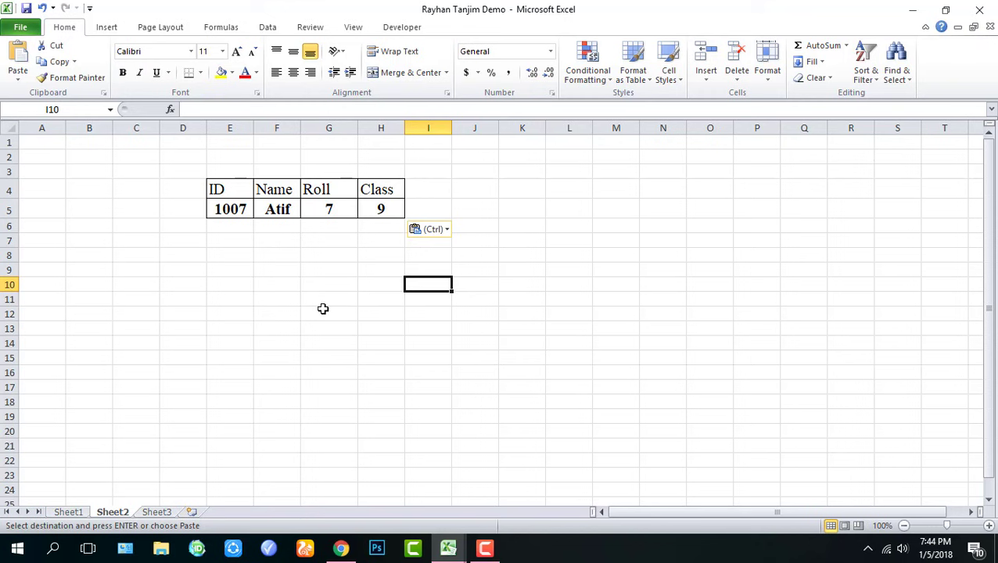
End the copy mode on Sheet1 and replace the form's ID and name with the second student's details
click(417, 27)
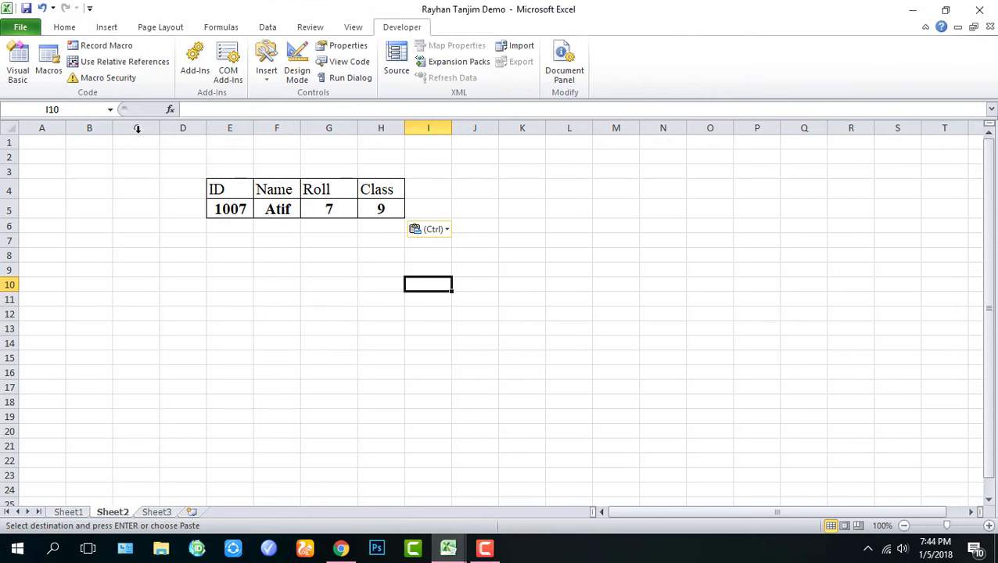
click(59, 512)
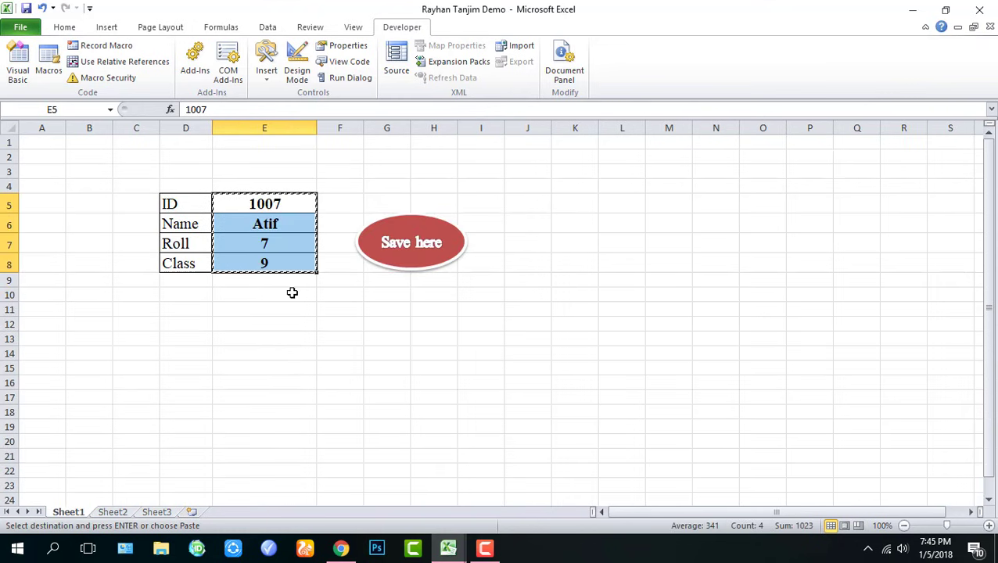
click(338, 208)
key(Escape)
double_click(292, 205)
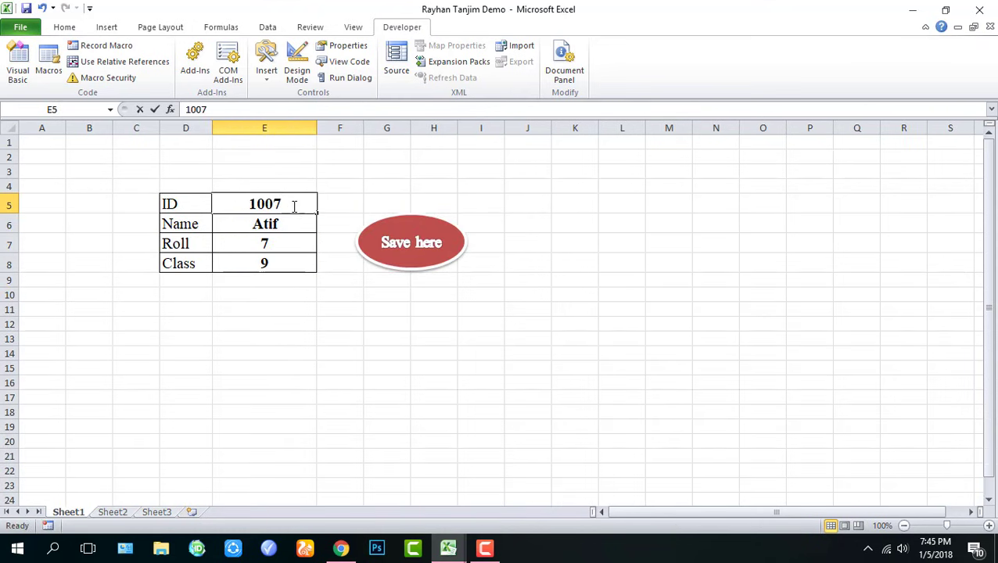
drag(281, 204, 273, 204)
text(8)
click(290, 225)
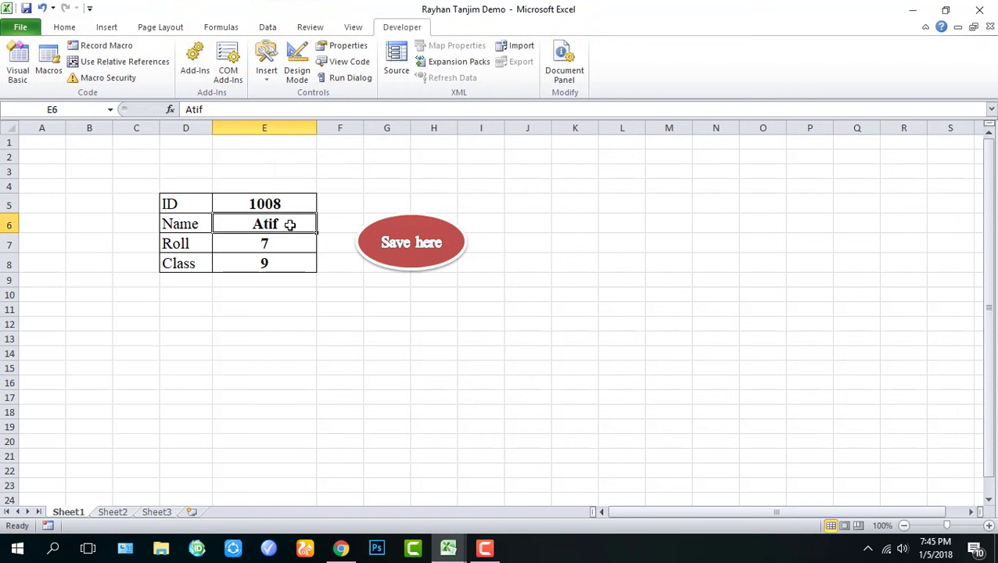
text(Aslam)
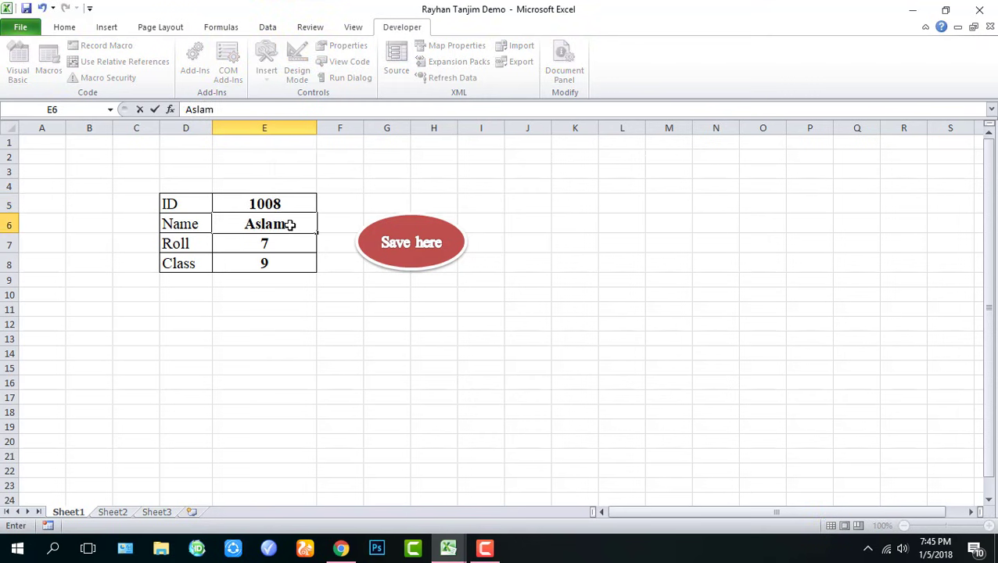
Set the second student's roll to 6 and class to 3 in the Sheet1 form
click(286, 239)
text(6)
key(Return)
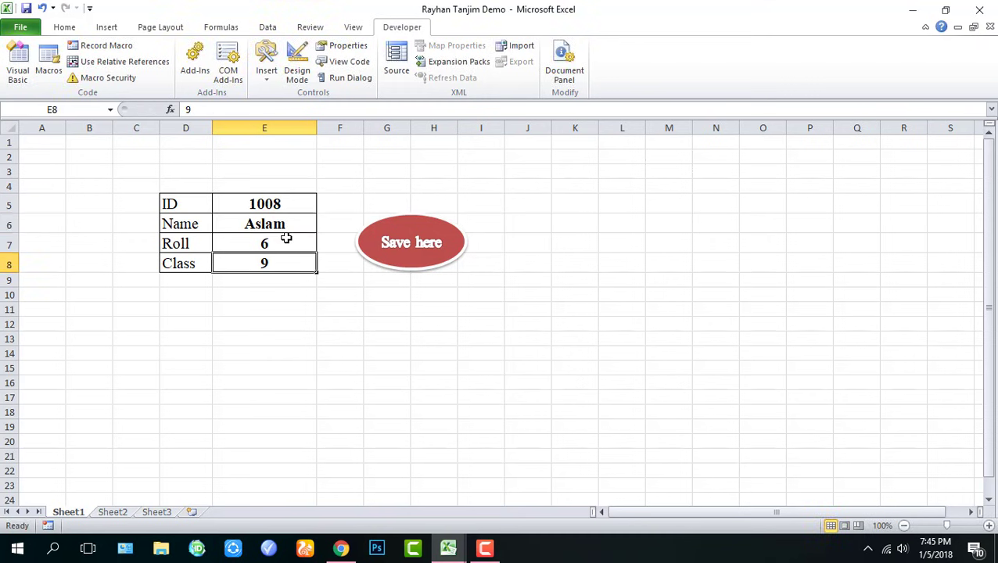
text(3)
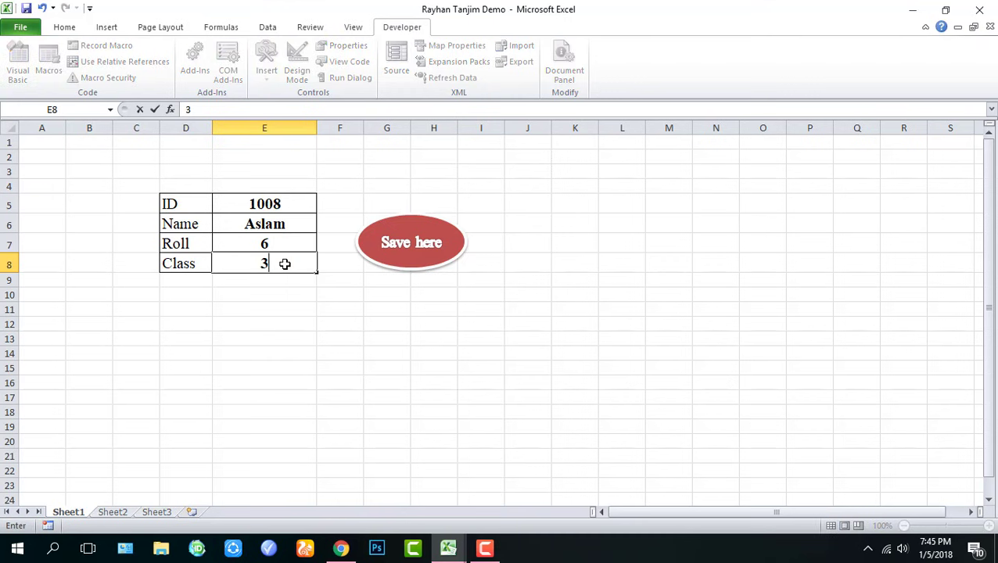
key(Return)
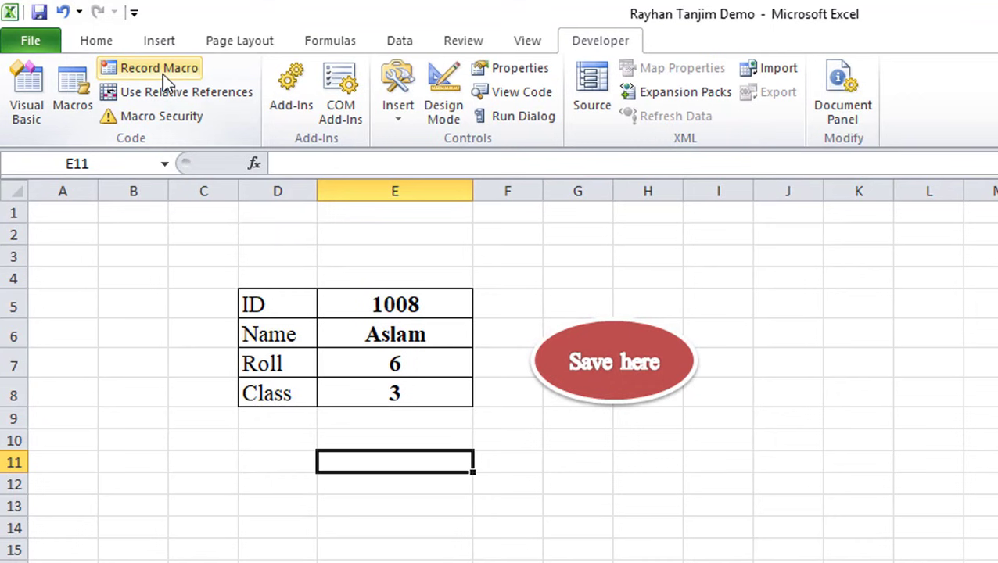
Start recording a macro named savehere stored in This Workbook, replacing the existing macro of that name
click(162, 74)
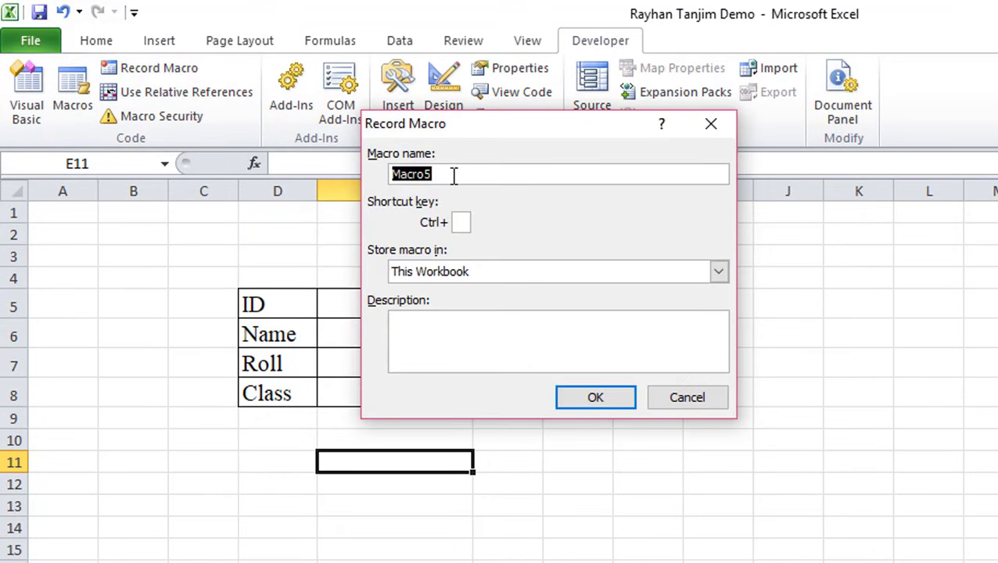
text(savehere)
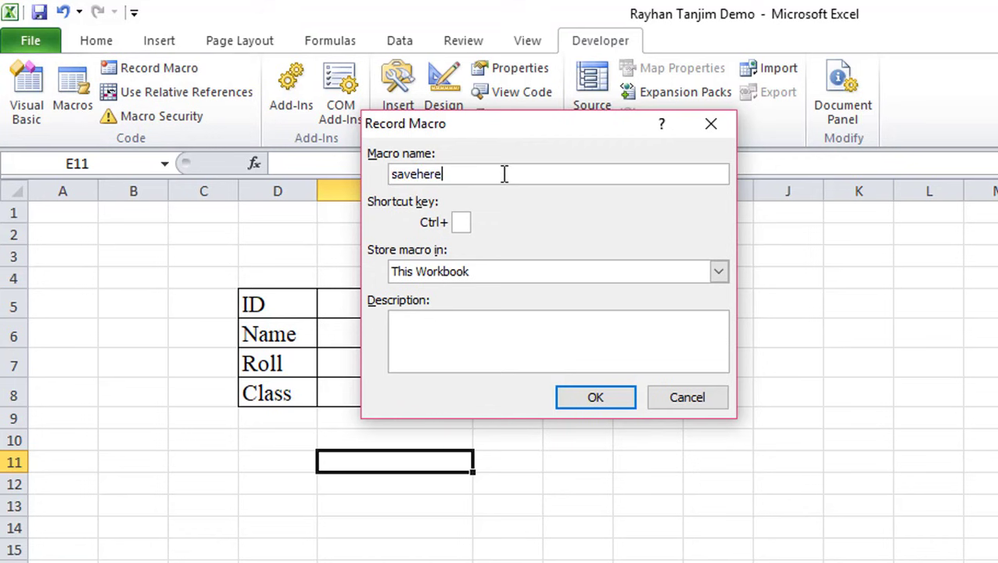
click(588, 404)
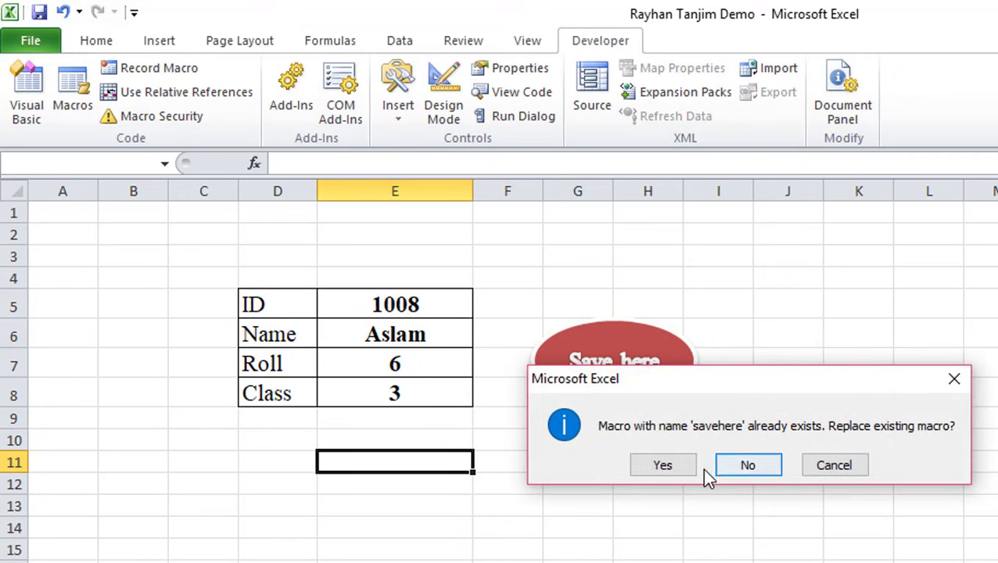
click(672, 476)
Copy the ID in Sheet1's E5 and, from the ID header E4 on Sheet2, jump to the last filled cell of that column
click(431, 307)
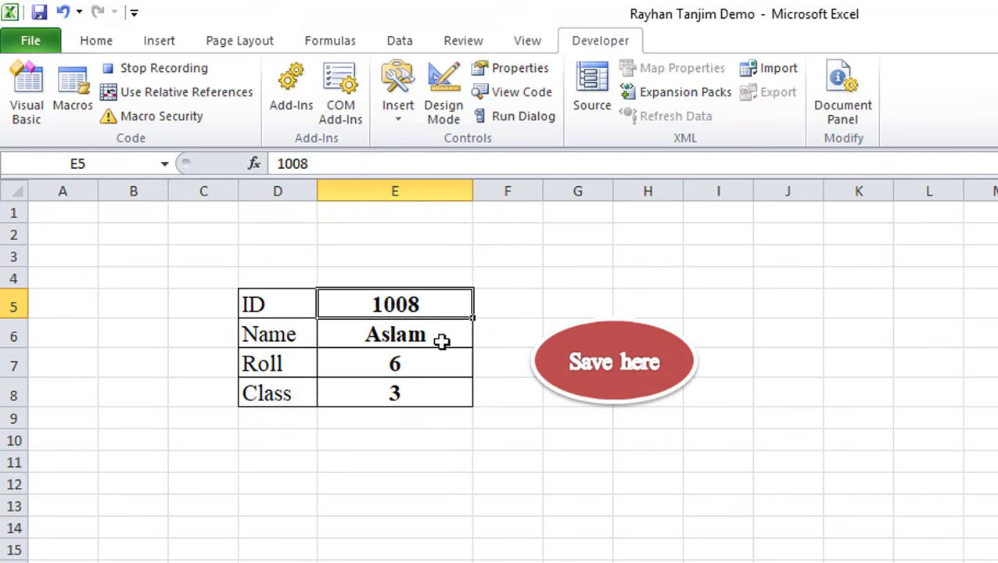
key(ctrl+c)
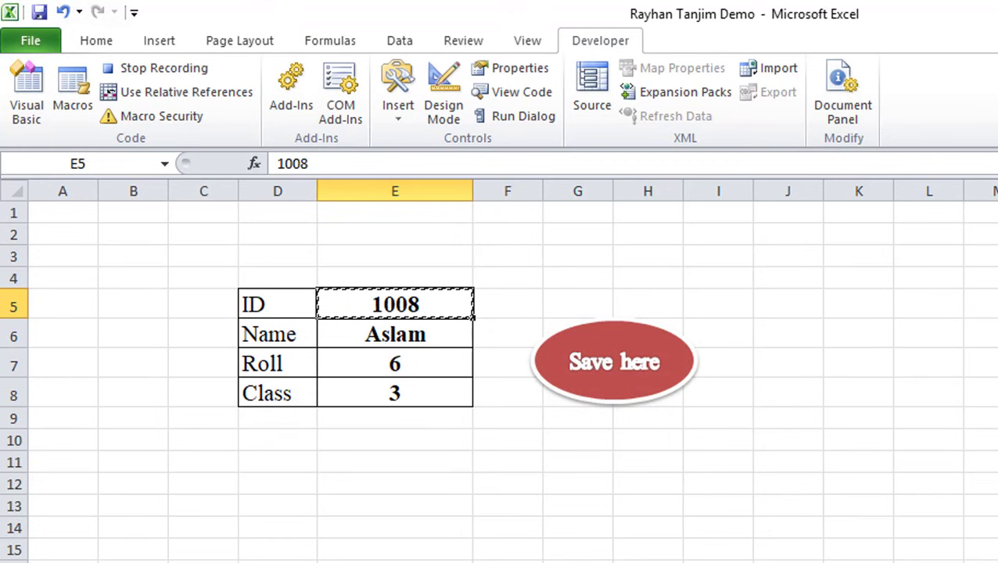
click(174, 557)
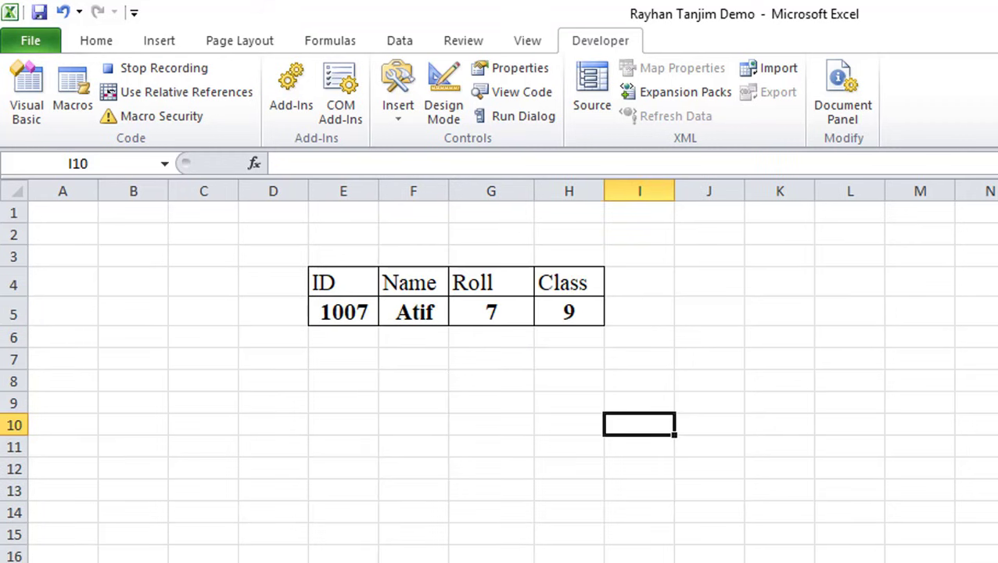
click(336, 283)
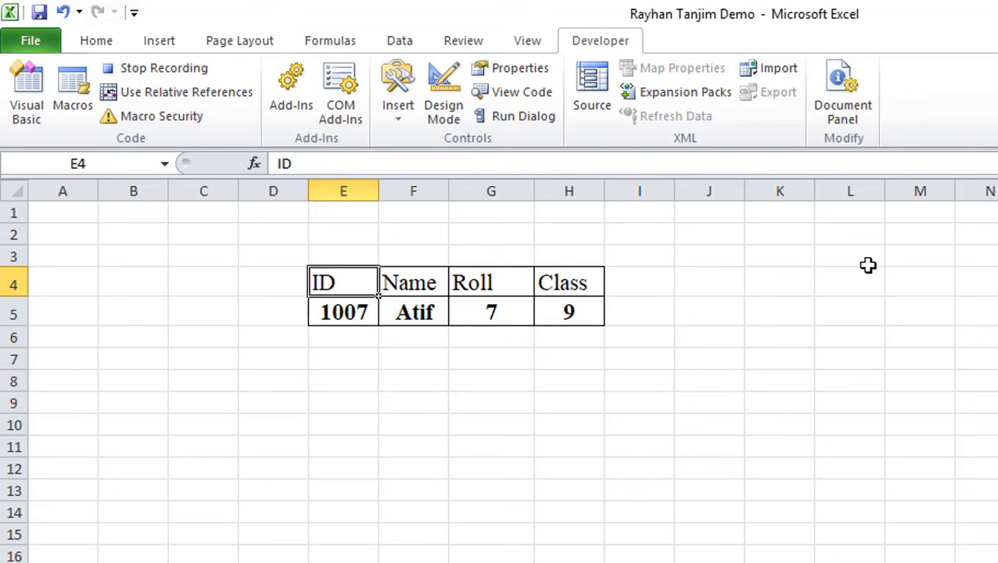
key(ctrl+Down)
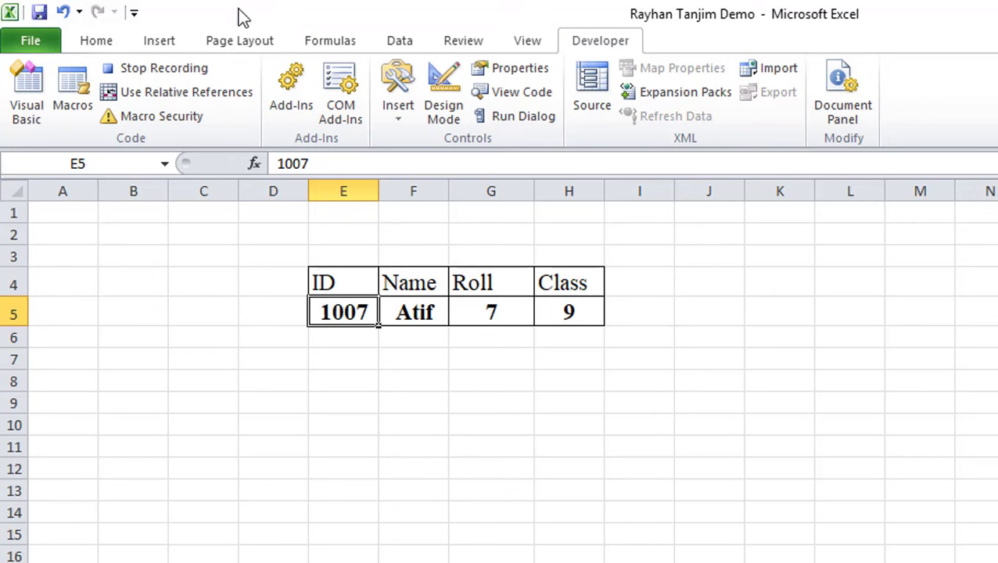
Using relative references, paste the ID one row down in E6 and move to F6, with relative references switched off again at the end
click(198, 97)
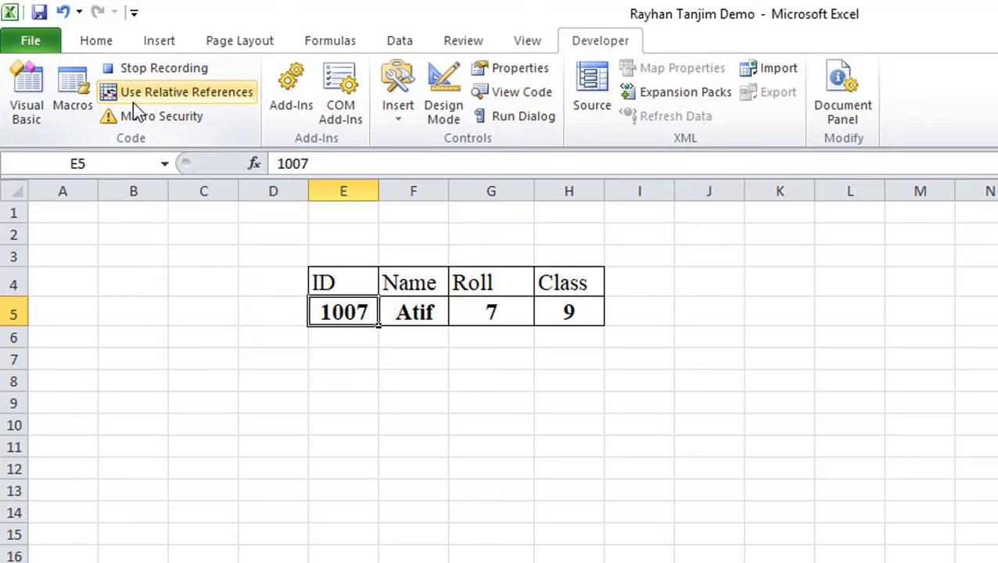
key(Down)
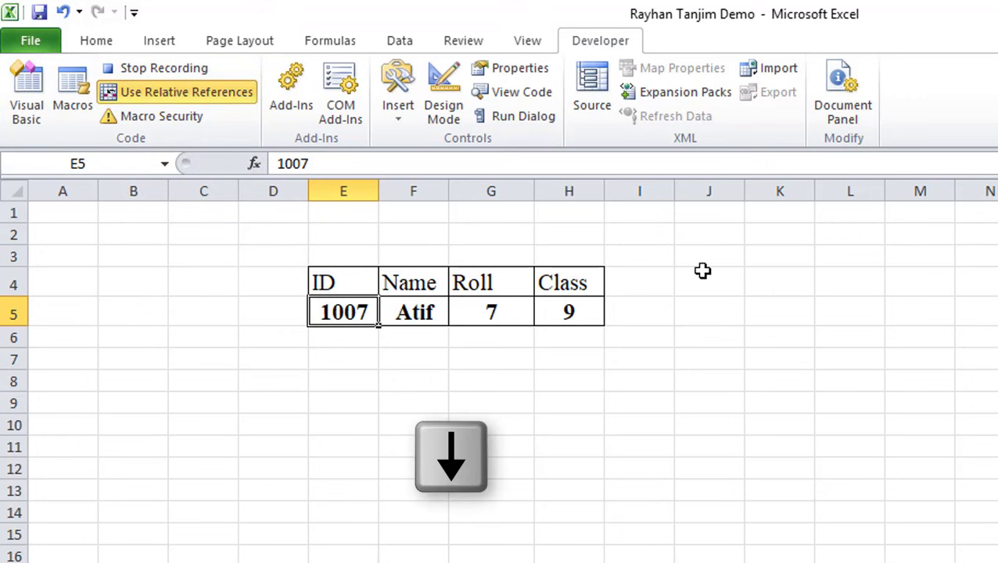
key(Down)
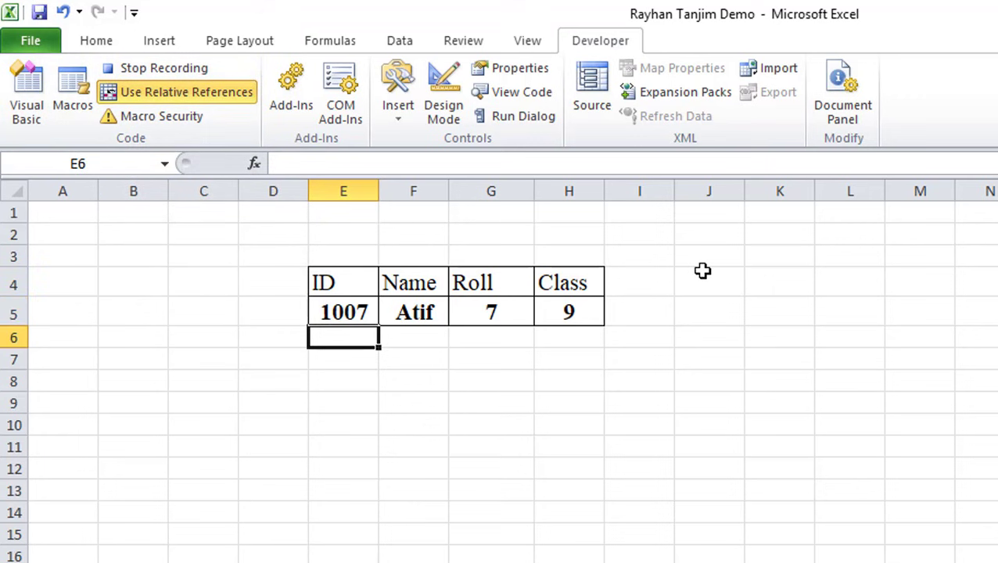
key(ctrl+v)
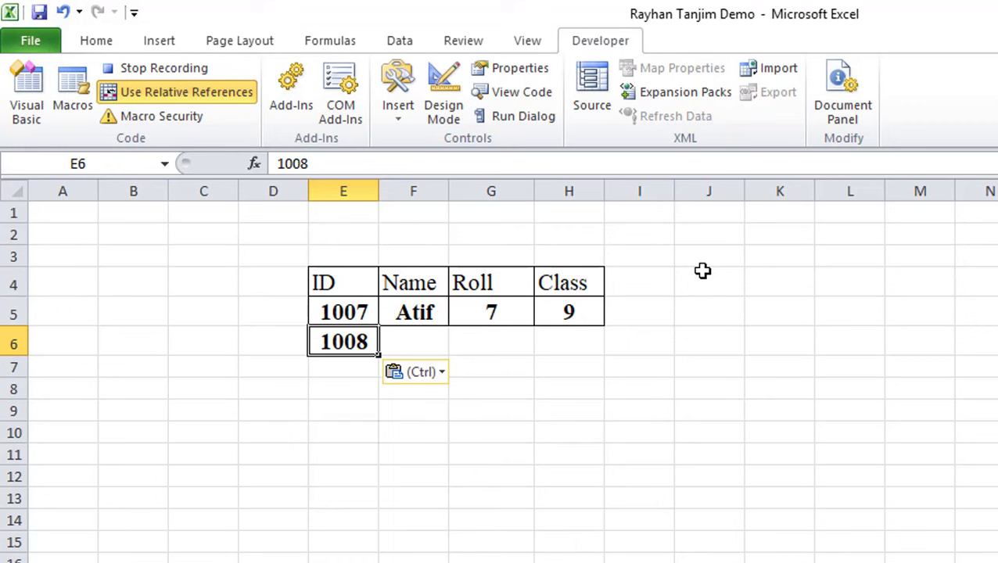
key(Right)
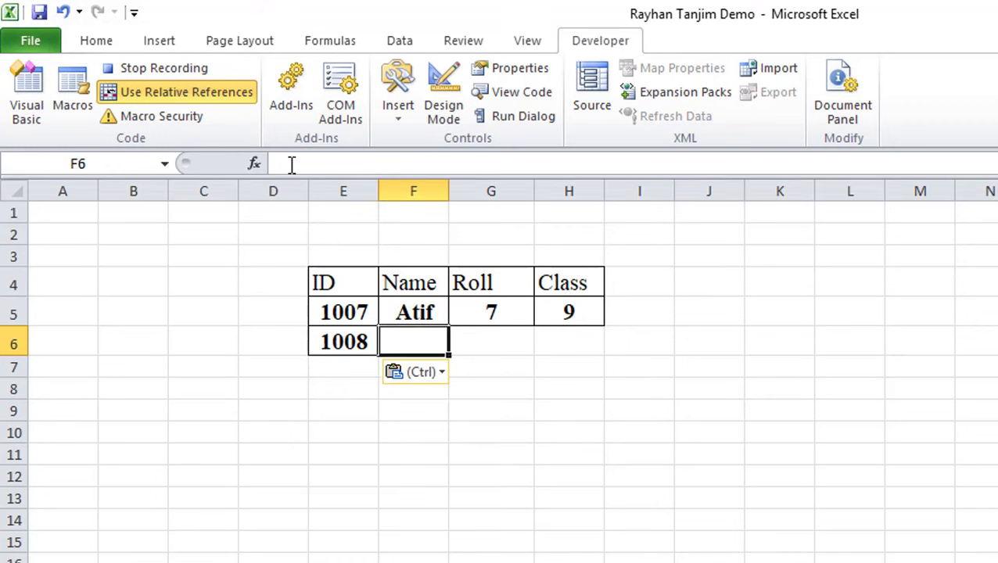
click(175, 99)
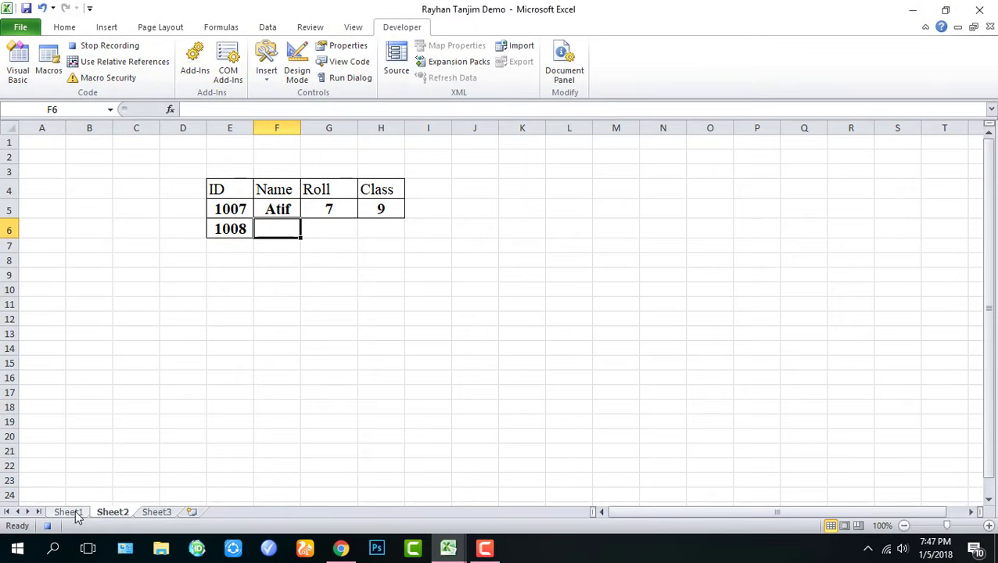
Copy the name from Sheet1's E6 into Sheet2's F6 and move to G6, with relative references on only for the paste and move
click(76, 516)
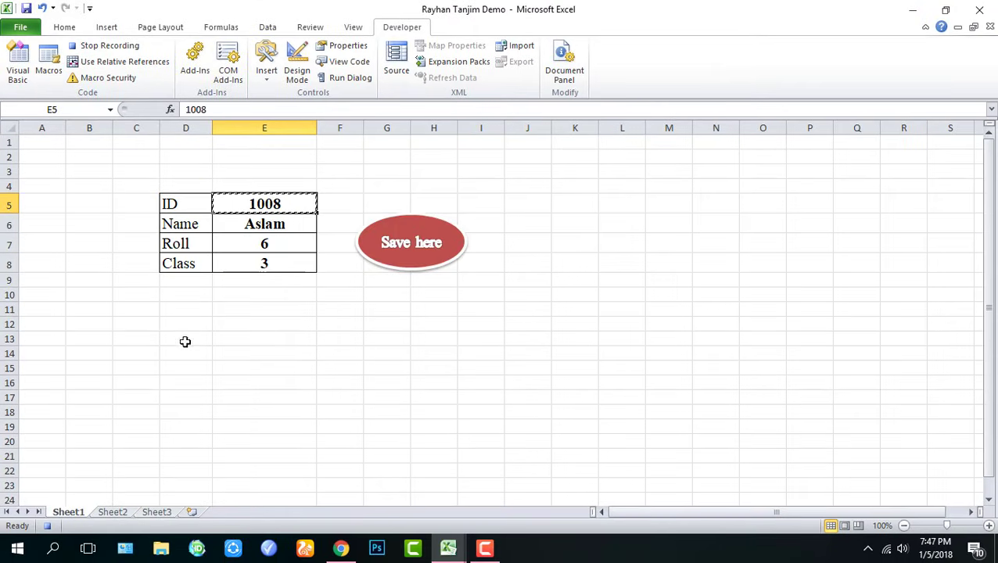
click(275, 225)
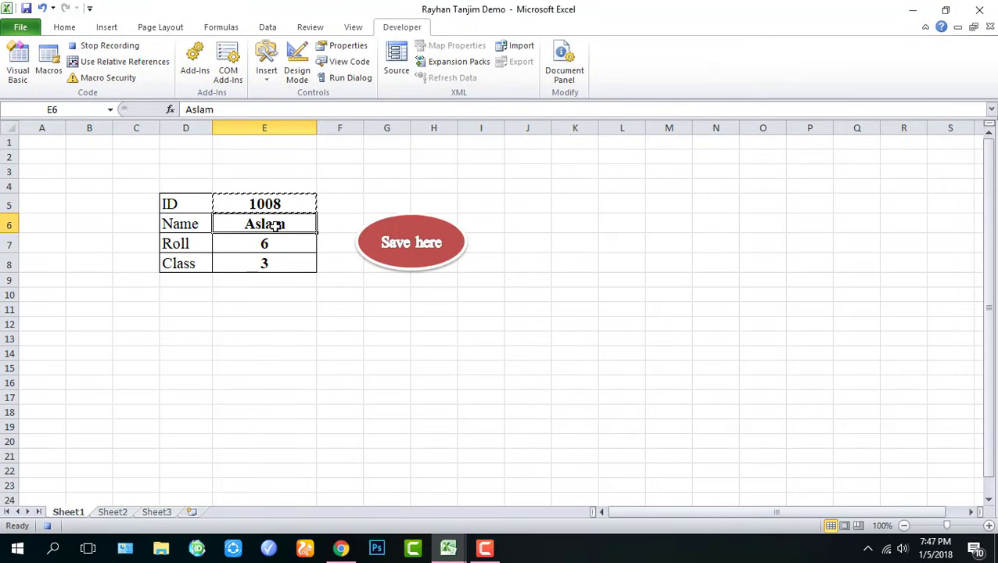
key(ctrl+c)
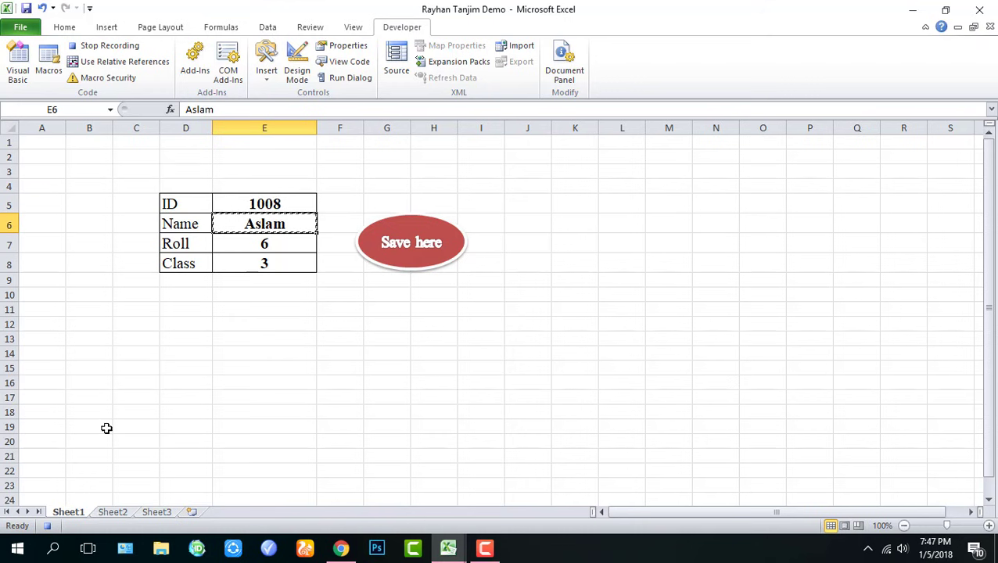
click(114, 515)
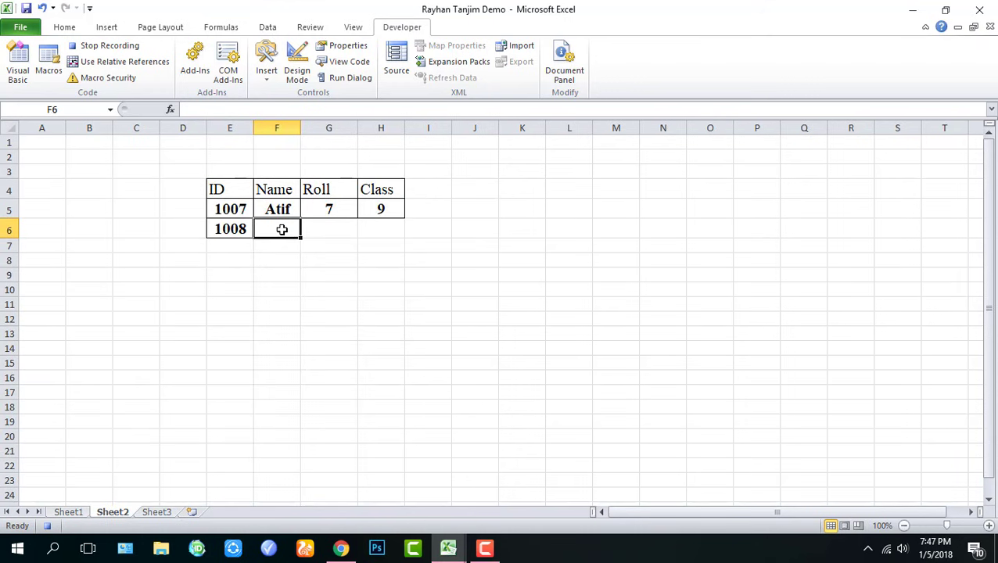
click(105, 62)
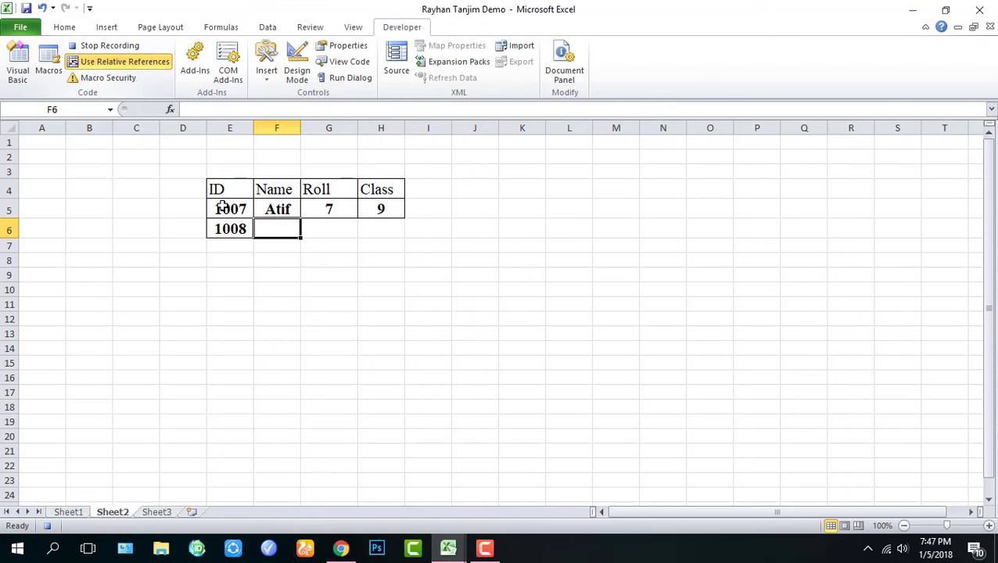
key(ctrl+v)
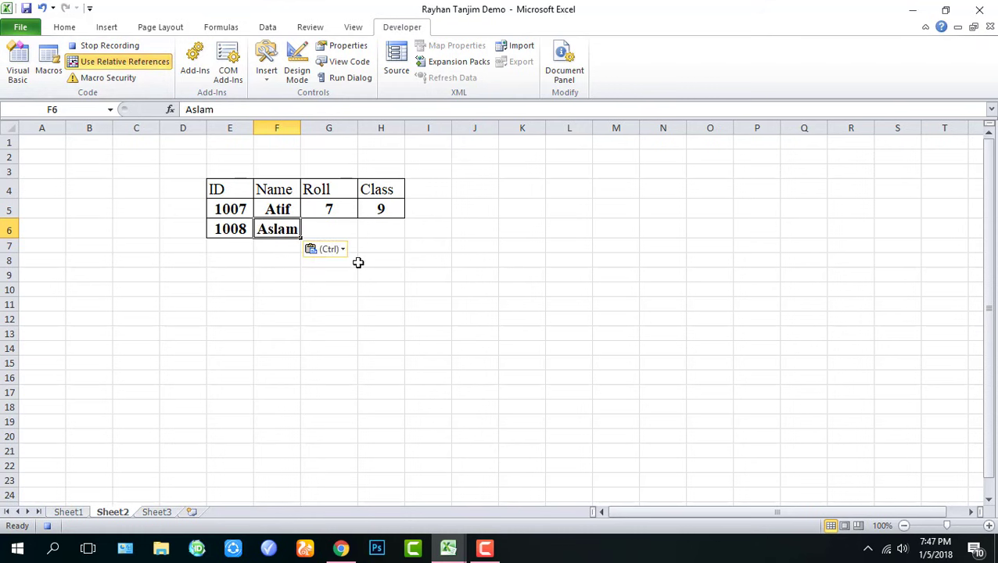
key(Tab)
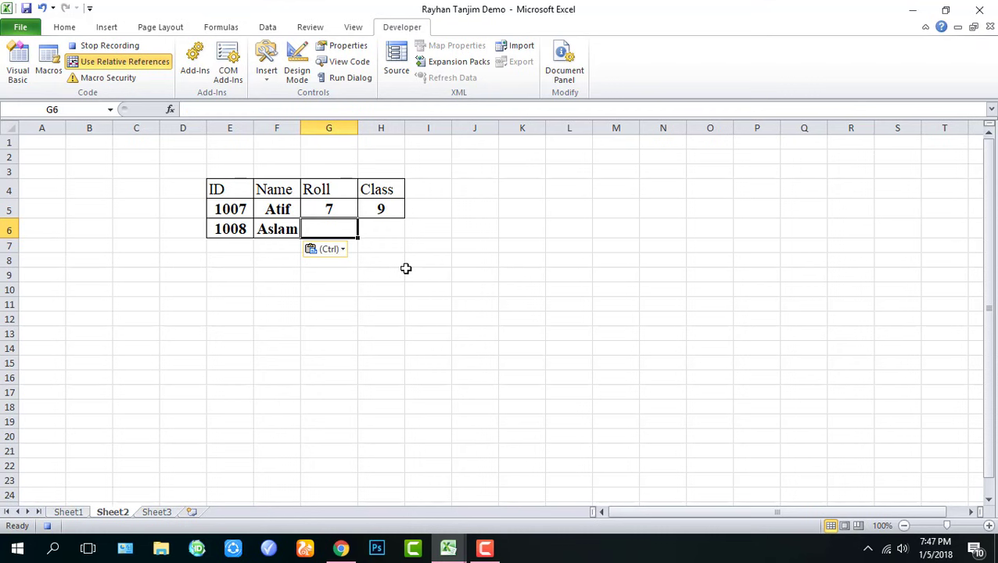
click(132, 62)
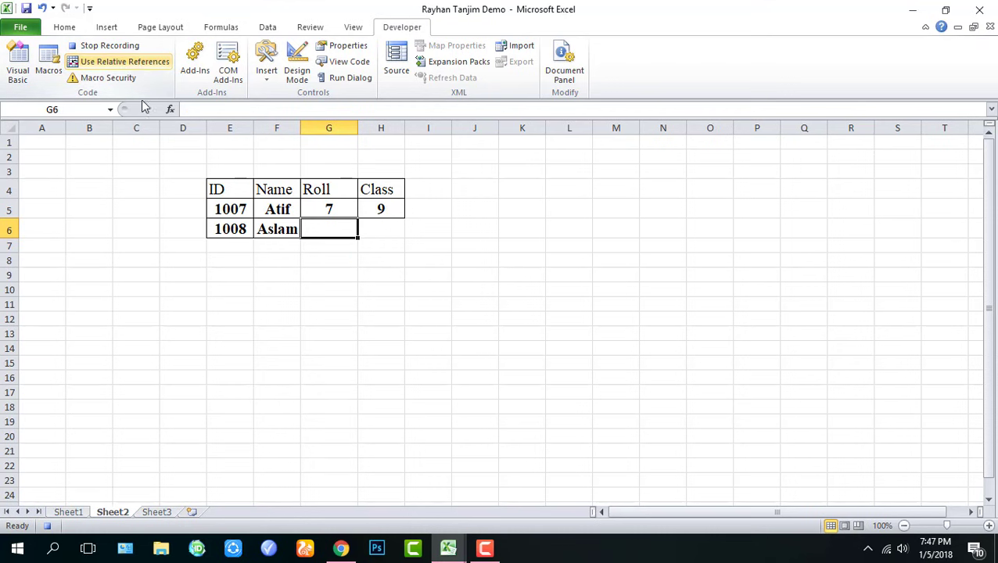
Copy the roll from Sheet1's E7 into Sheet2's G6 and move to H6, with relative references on only for the paste and move
click(76, 513)
key(ctrl+c)
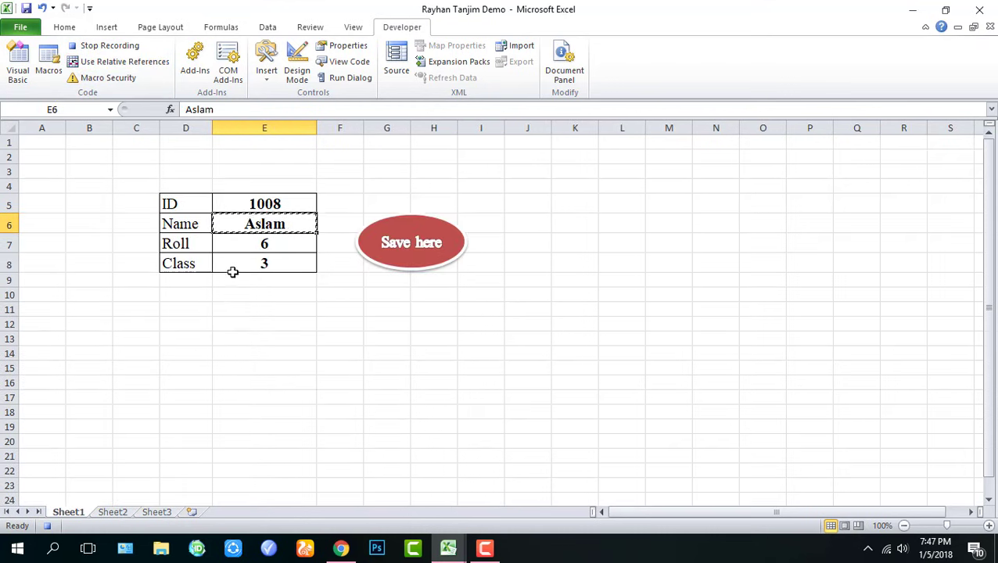
click(255, 246)
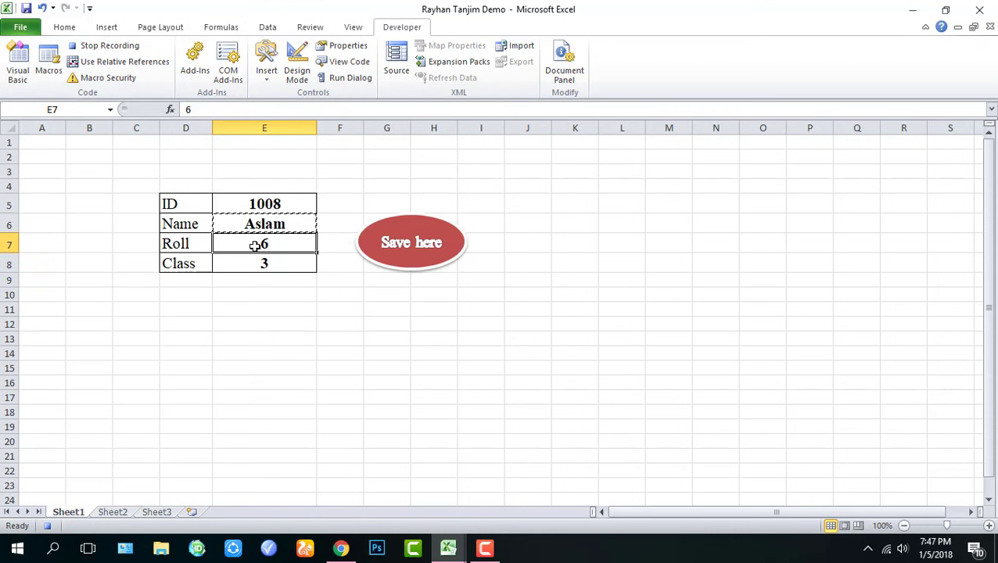
key(ctrl+c)
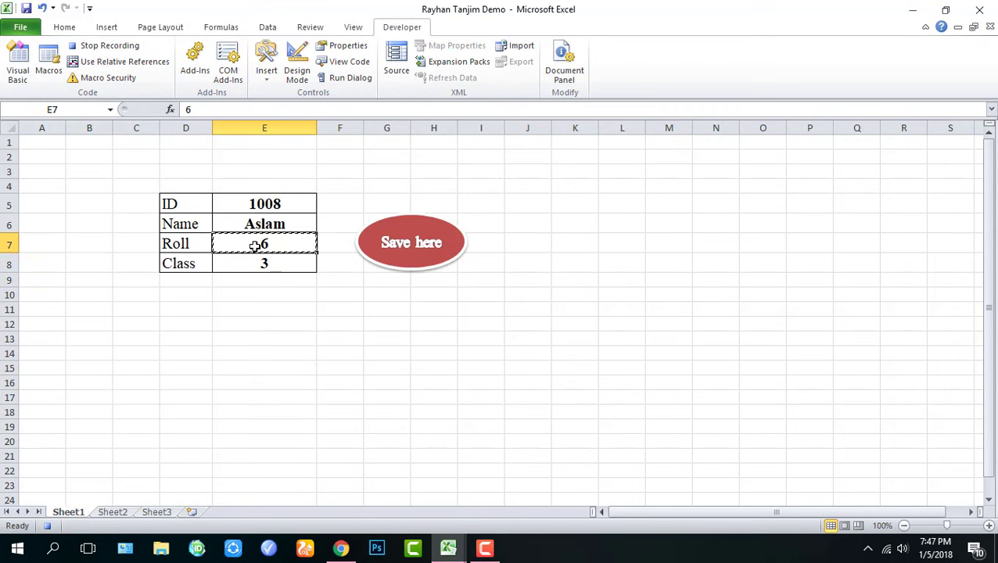
click(113, 513)
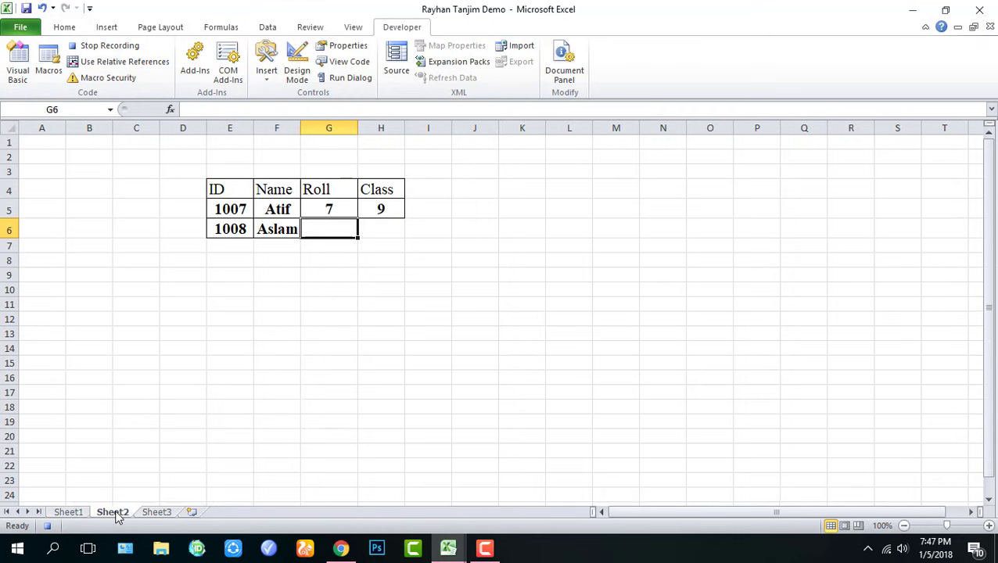
click(111, 62)
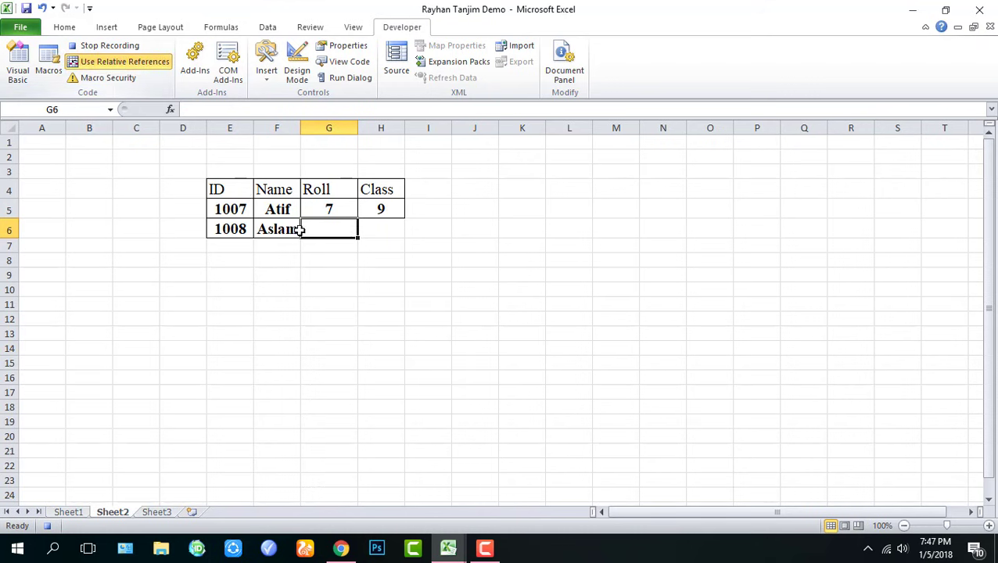
key(ctrl+v)
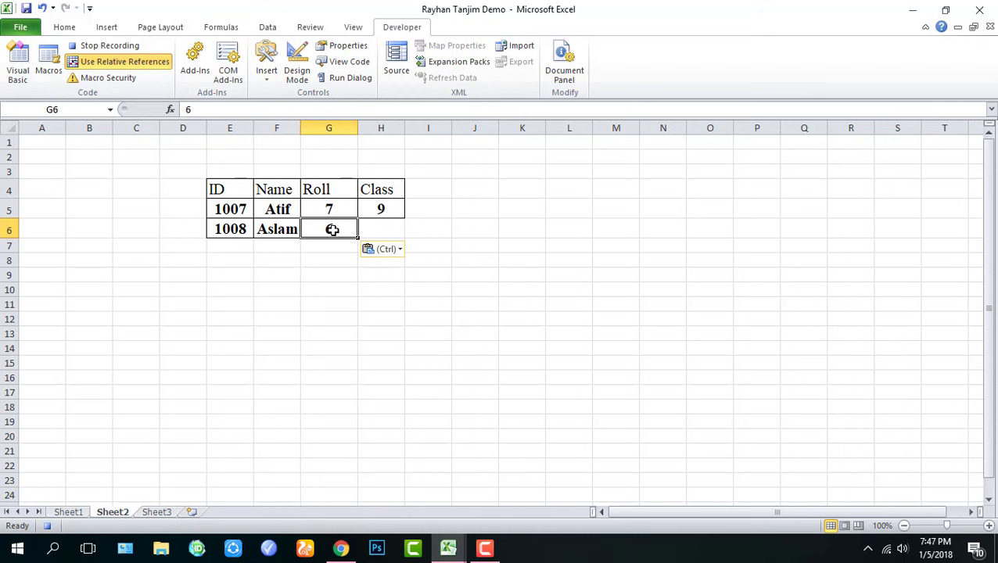
key(Right)
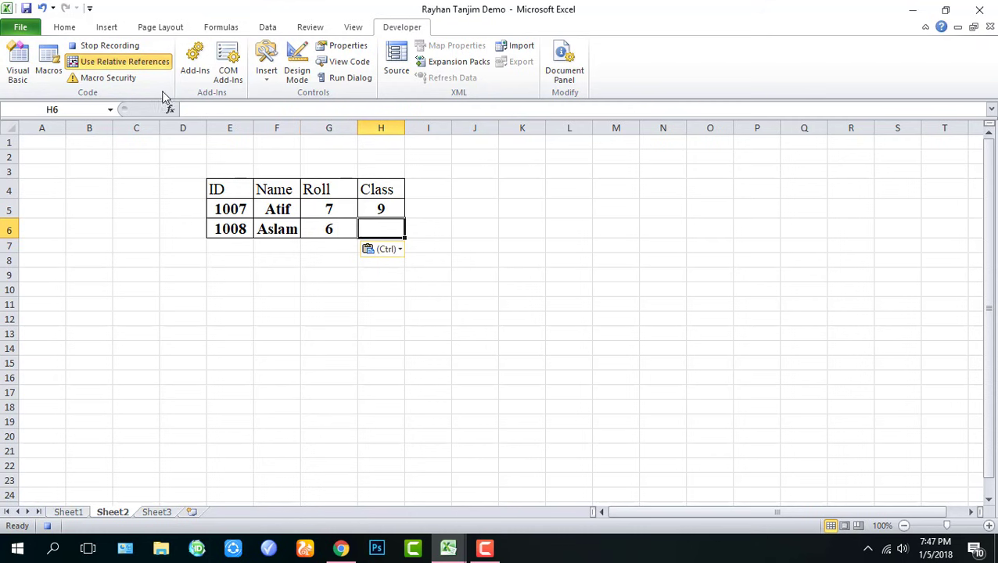
click(135, 63)
Copy the class from Sheet1's E8, paste it into Sheet2's H6 with relative references on, move to I6 and return to Sheet1
click(68, 513)
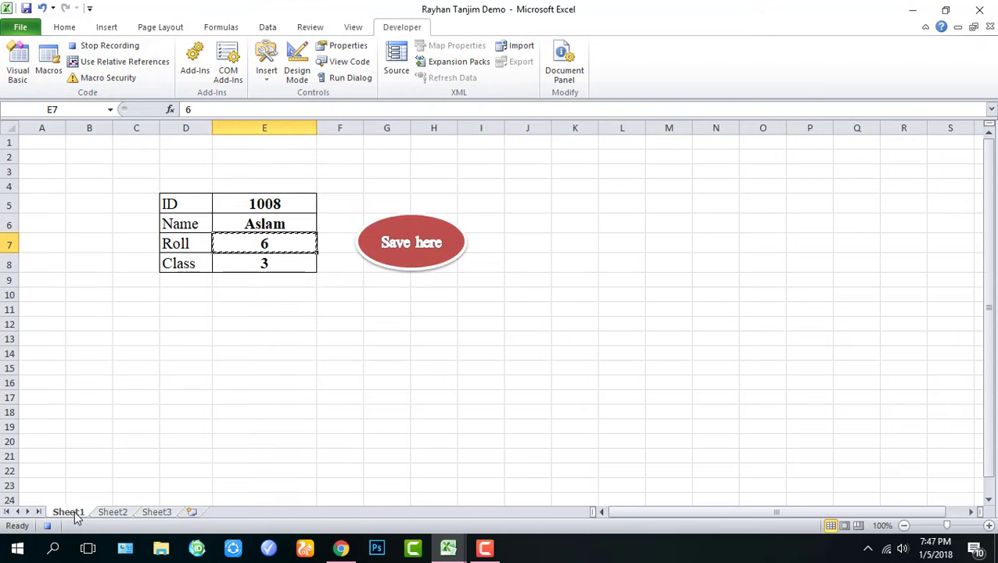
click(267, 266)
key(ctrl+c)
click(113, 512)
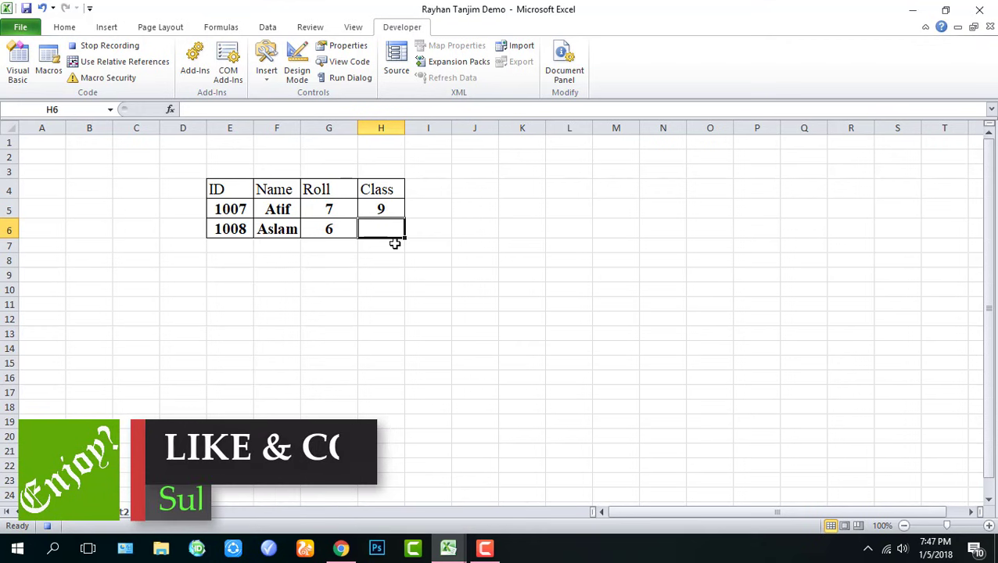
click(70, 62)
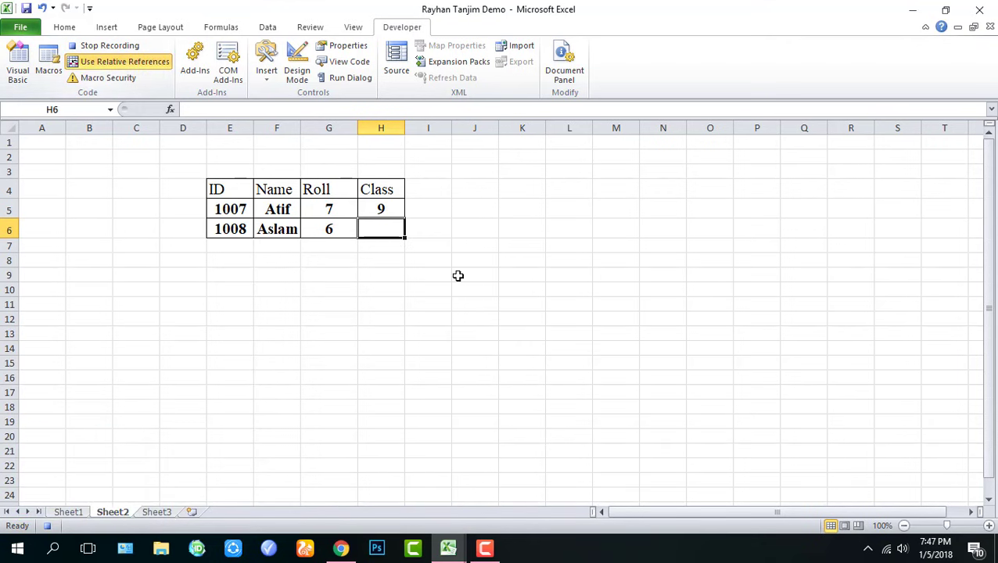
key(ctrl+v)
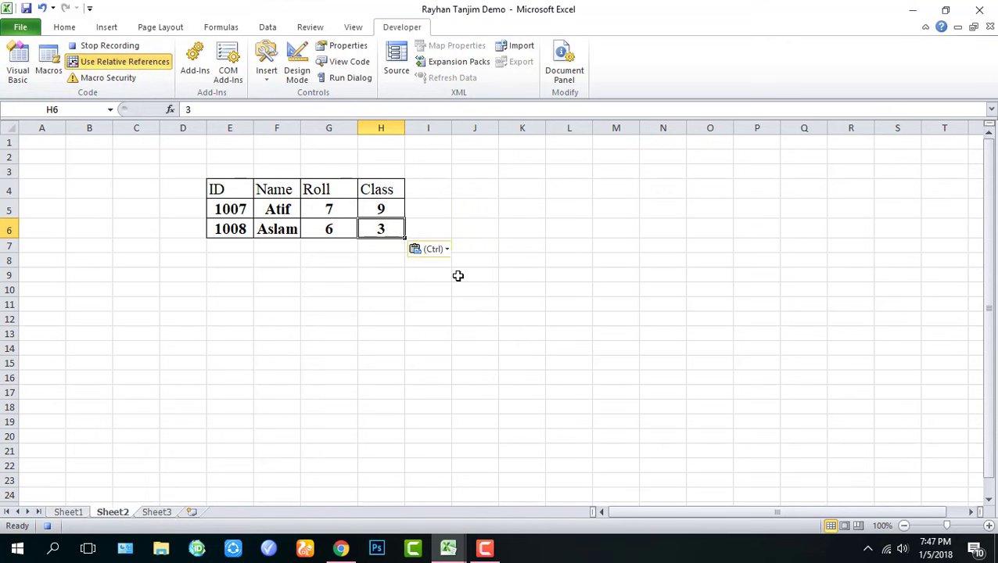
key(Right)
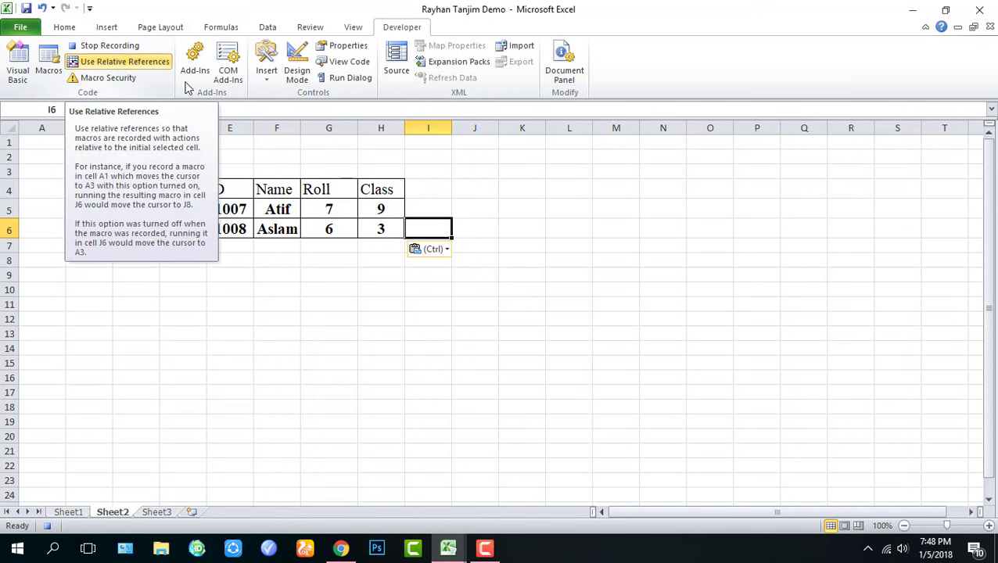
click(78, 513)
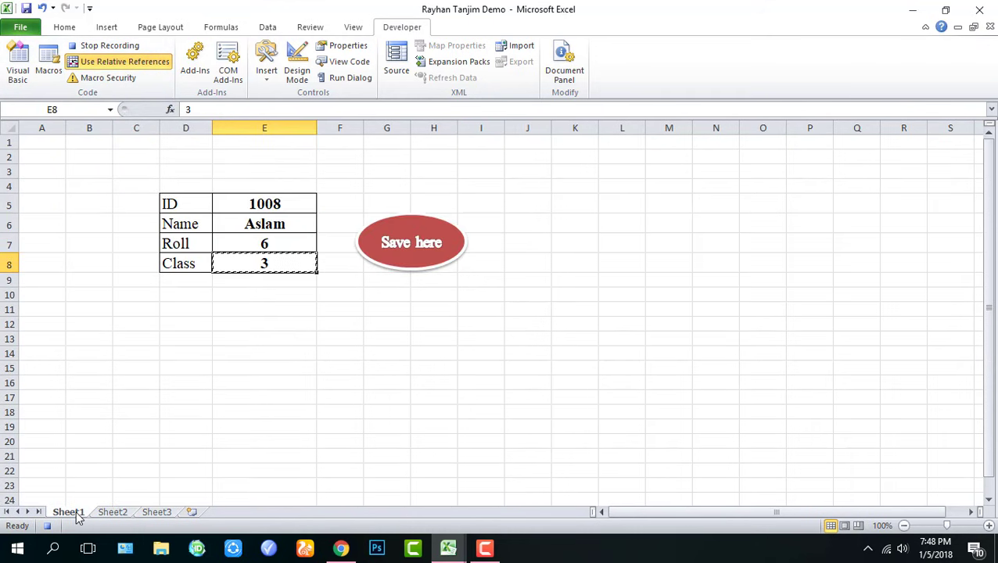
Clear the entries in Sheet1's E5:E8 and stop recording the macro
drag(285, 203, 281, 260)
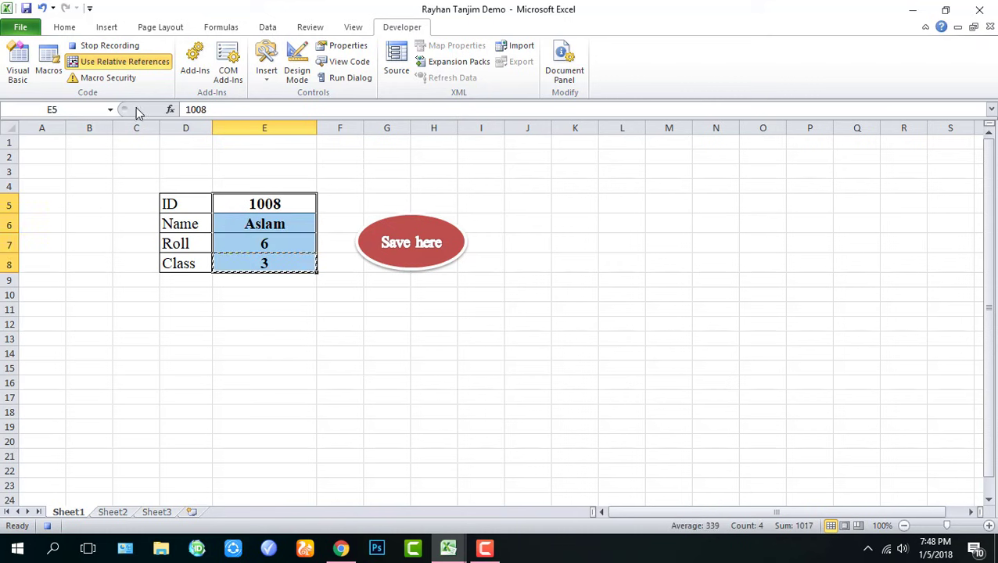
click(65, 27)
click(827, 78)
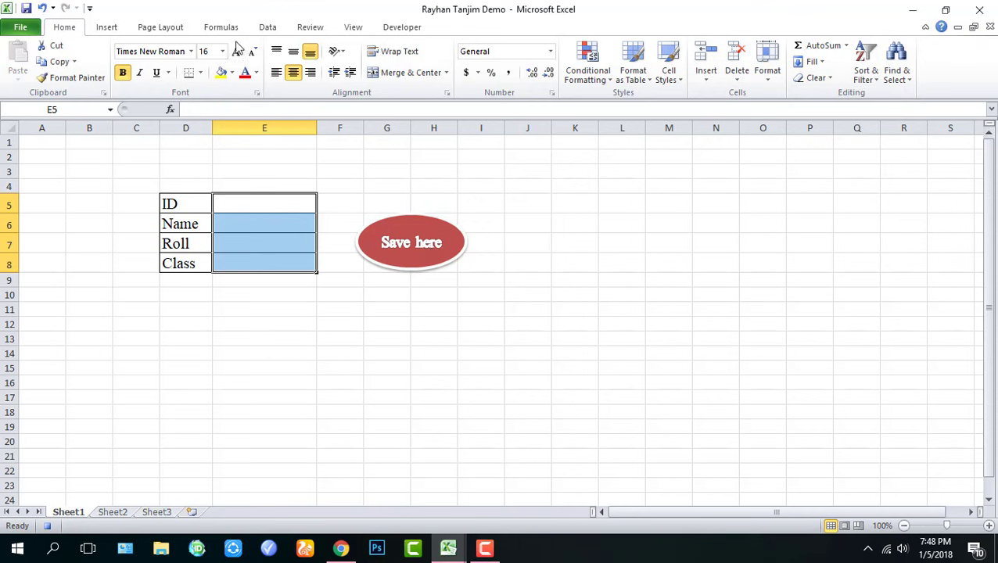
click(400, 28)
click(106, 45)
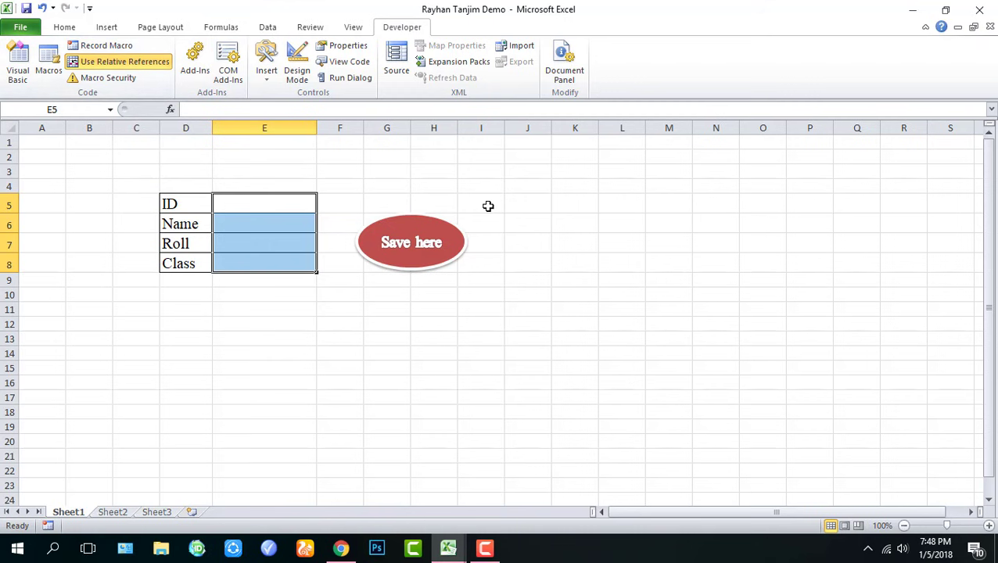
Assign the savehere macro to the red "Save here" oval
click(426, 266)
right_click(407, 235)
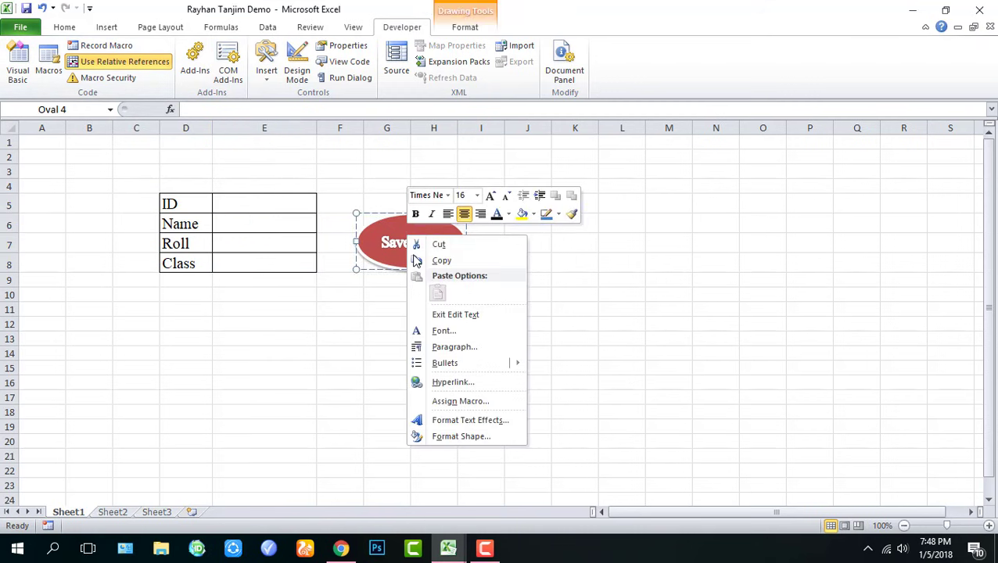
click(469, 402)
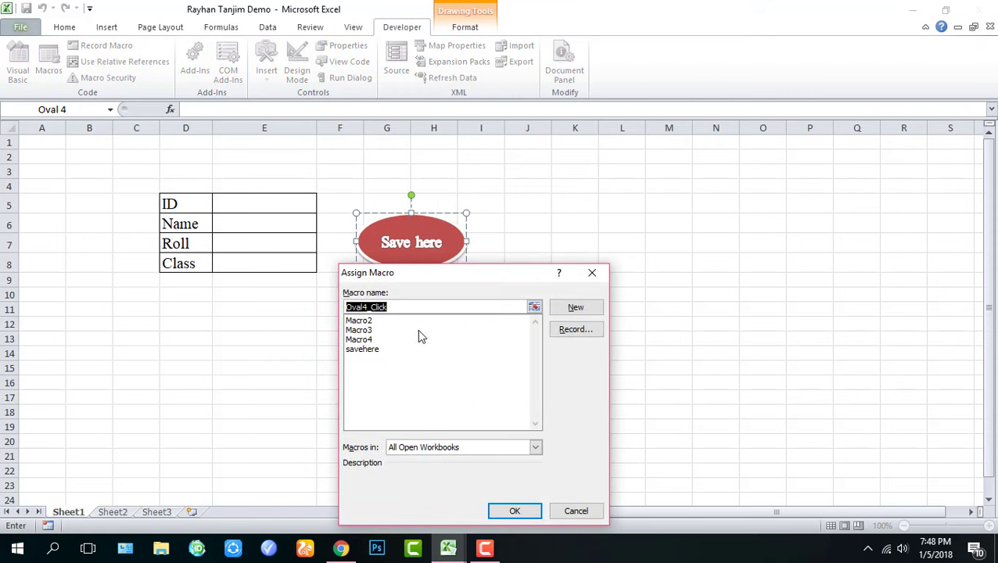
click(370, 351)
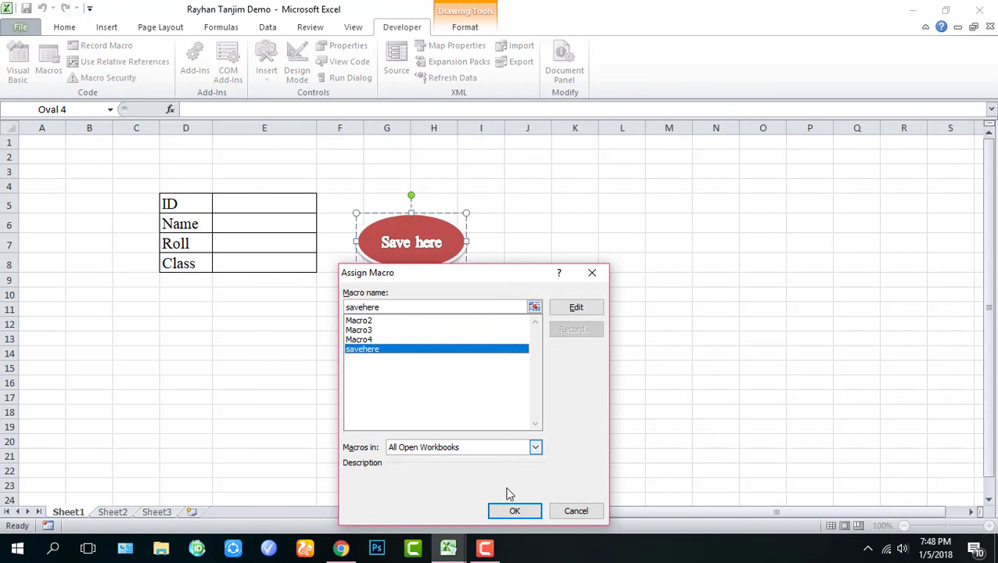
click(522, 510)
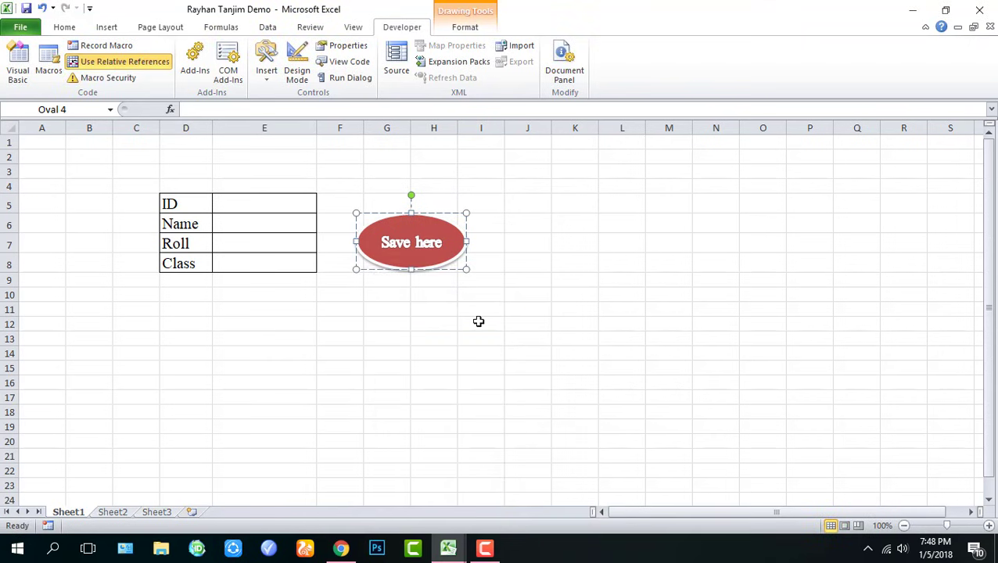
Enter a test student's ID in E5 and name in E6 of the Sheet1 form
double_click(279, 207)
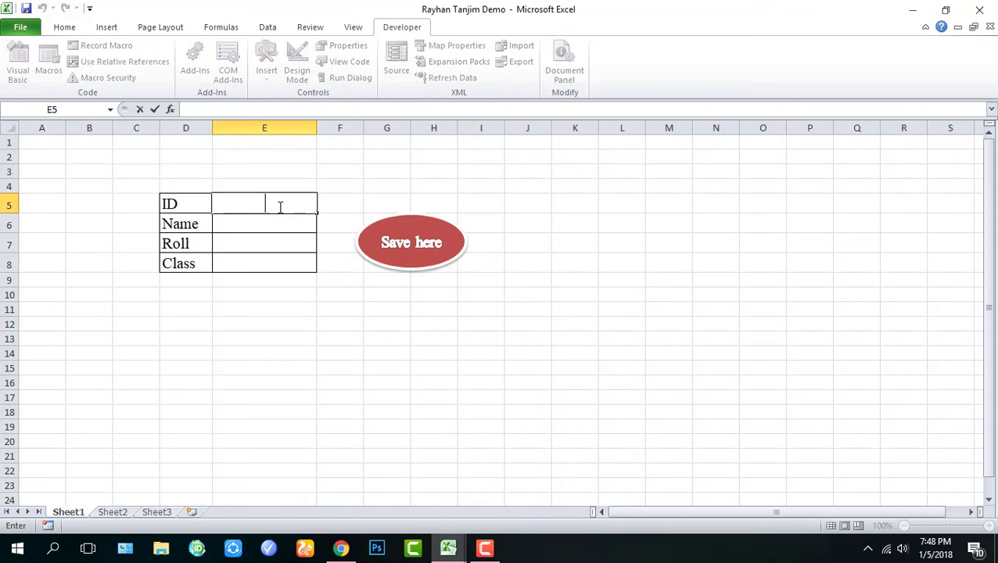
text(1000)
key(Return)
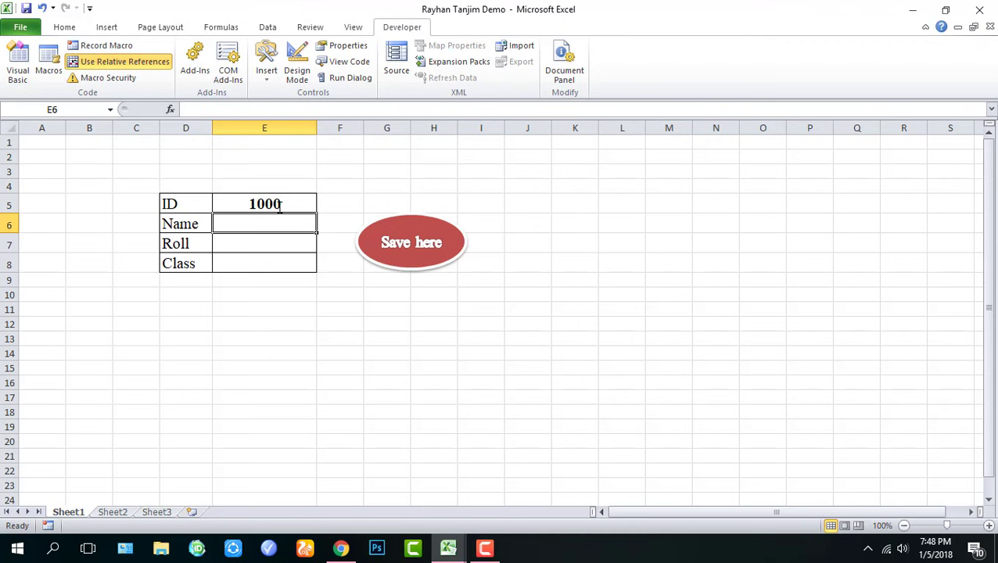
text(Aiy)
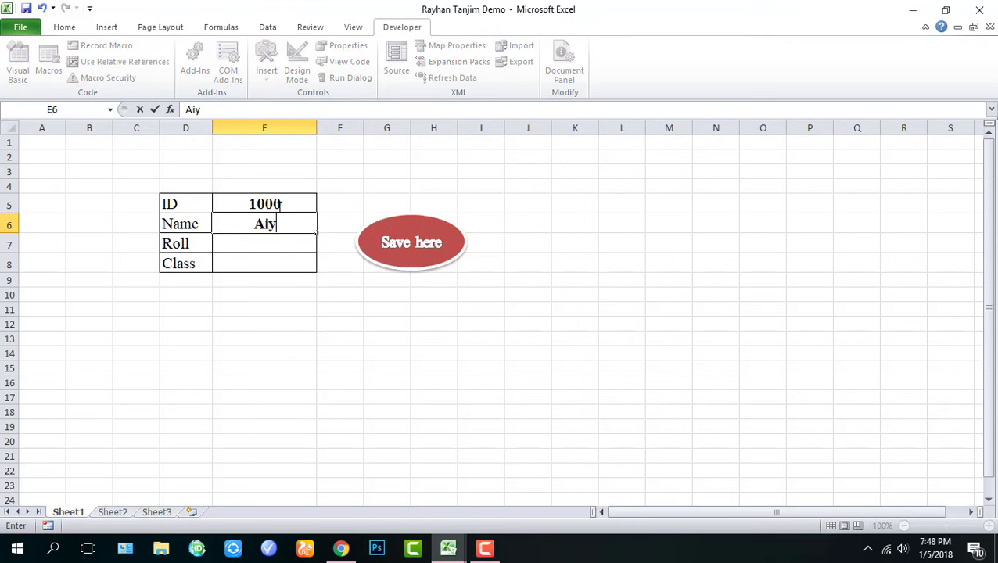
key(BackSpace)
text(nal)
key(Return)
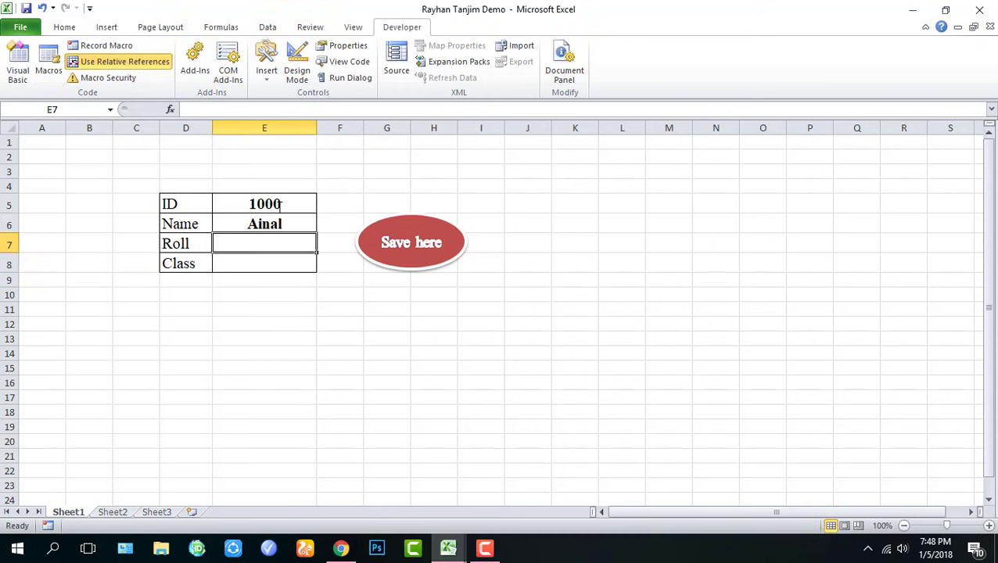
Enter roll 01 and class 3, then run the "Save here" shape's macro and check the record on Sheet2
text(01)
key(Return)
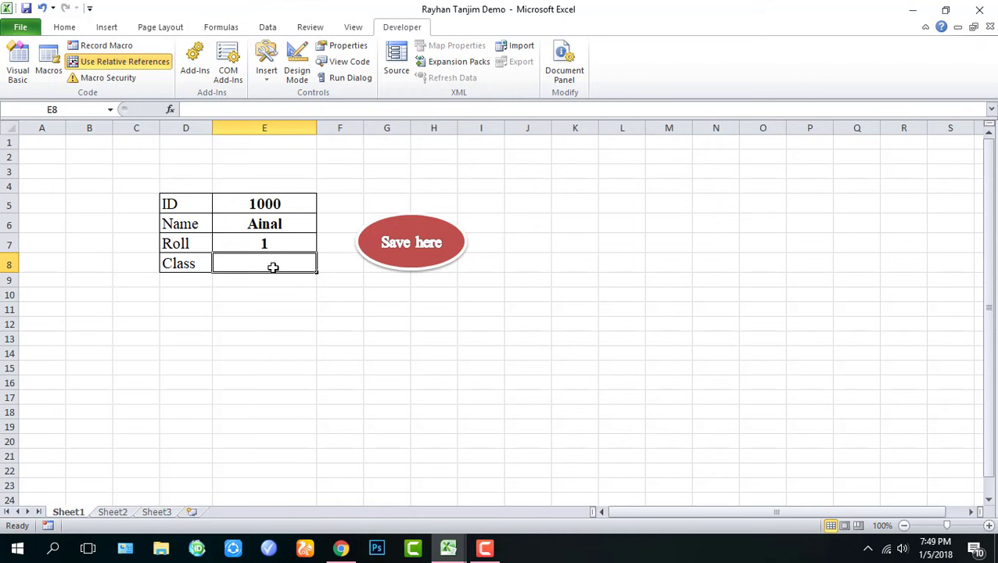
text(3)
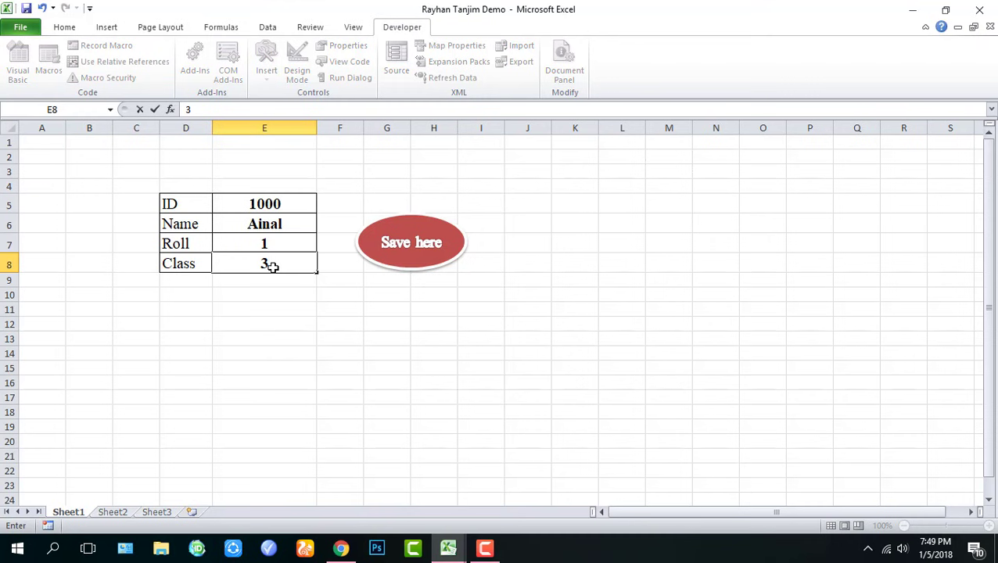
click(394, 245)
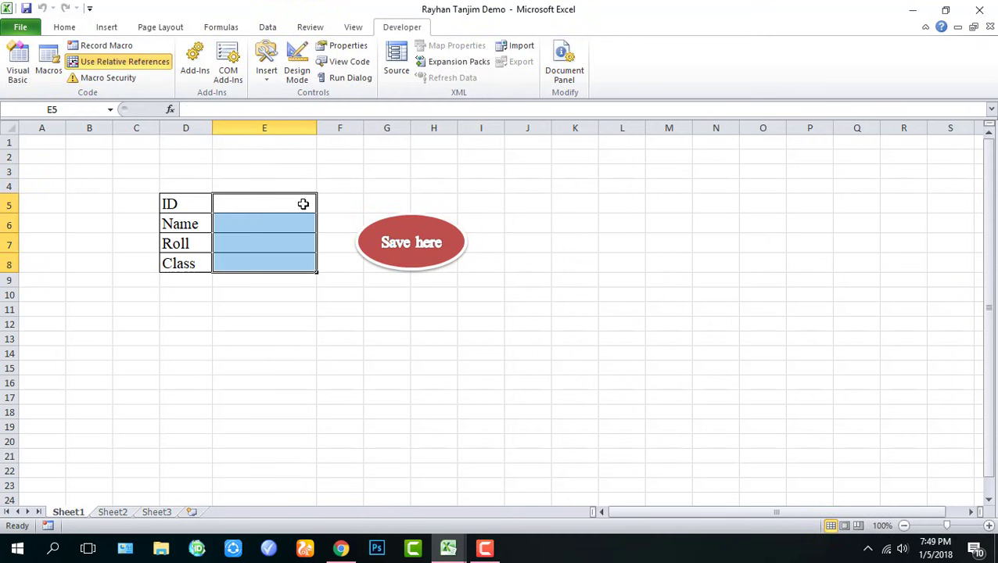
click(112, 513)
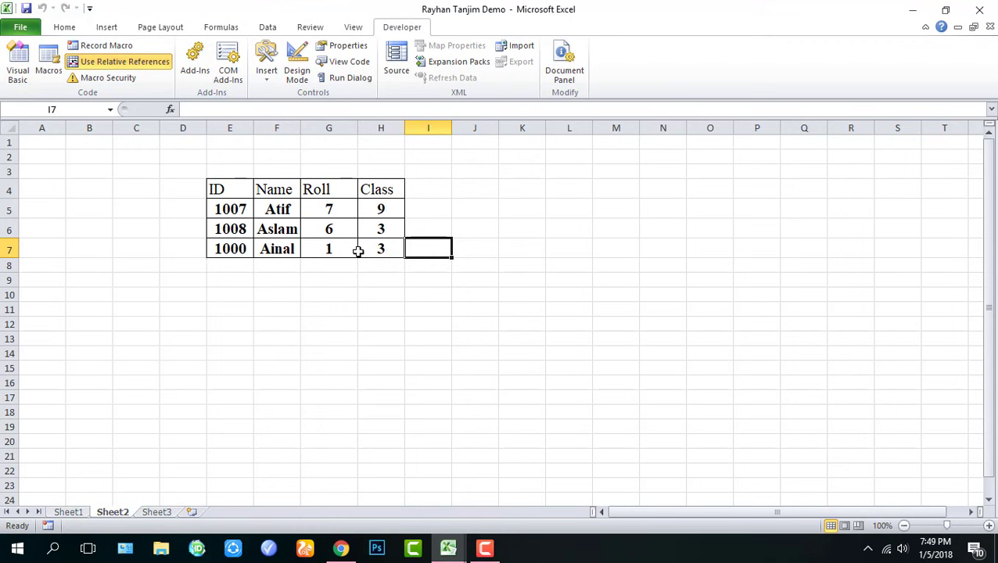
Fill the Sheet1 form with a second student's ID and name, roll 03 and class 9
click(71, 513)
click(288, 200)
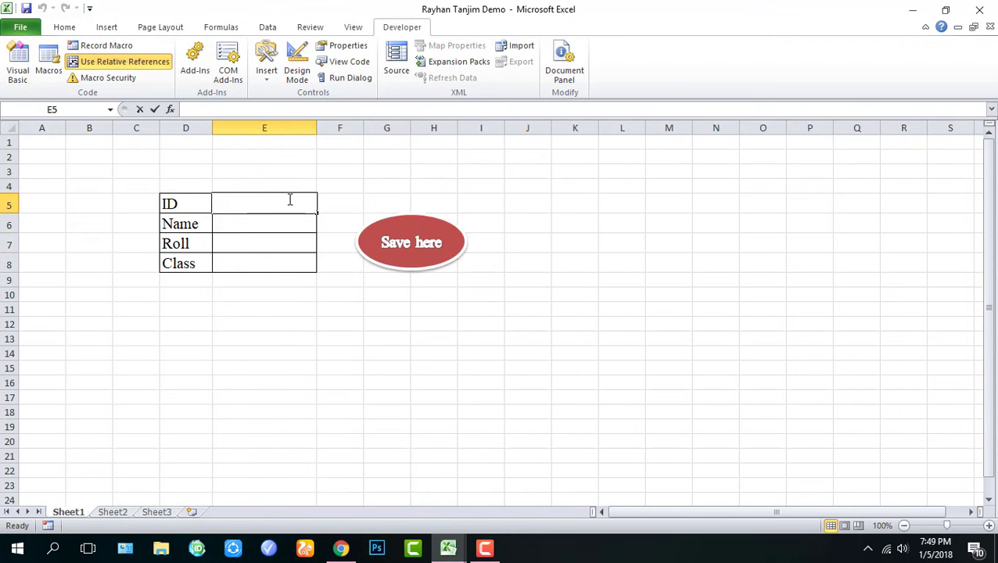
text(9000)
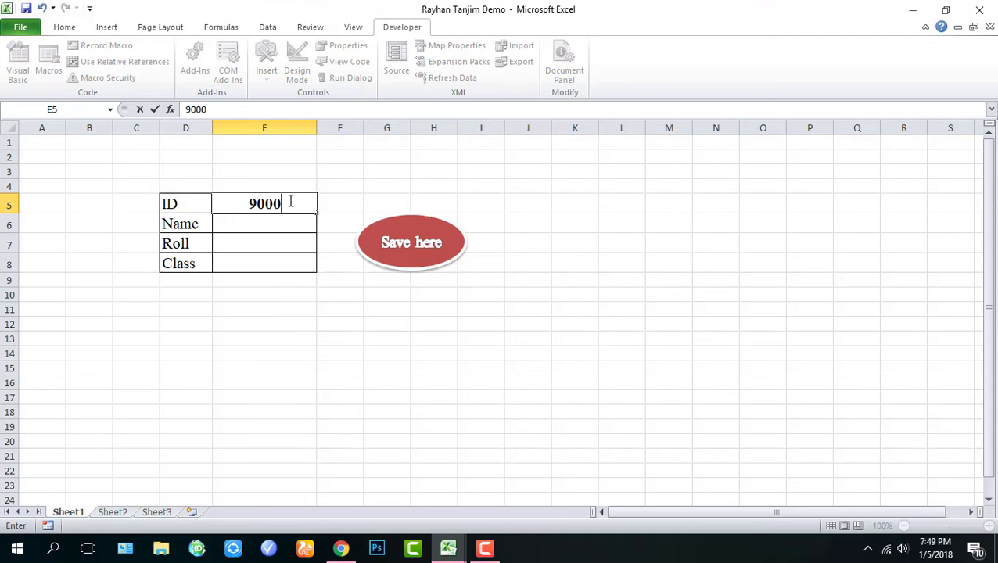
key(Return)
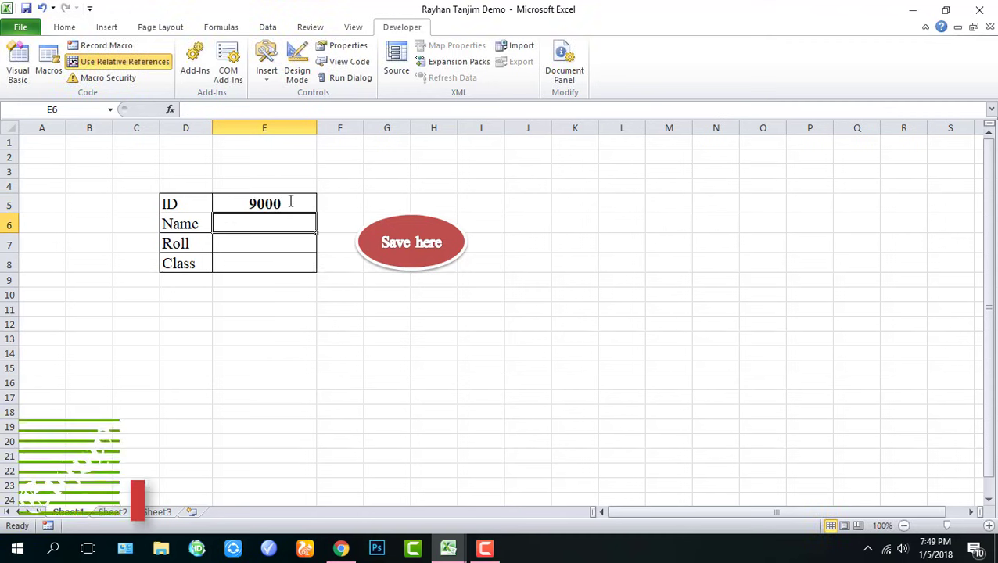
text(Eyakub)
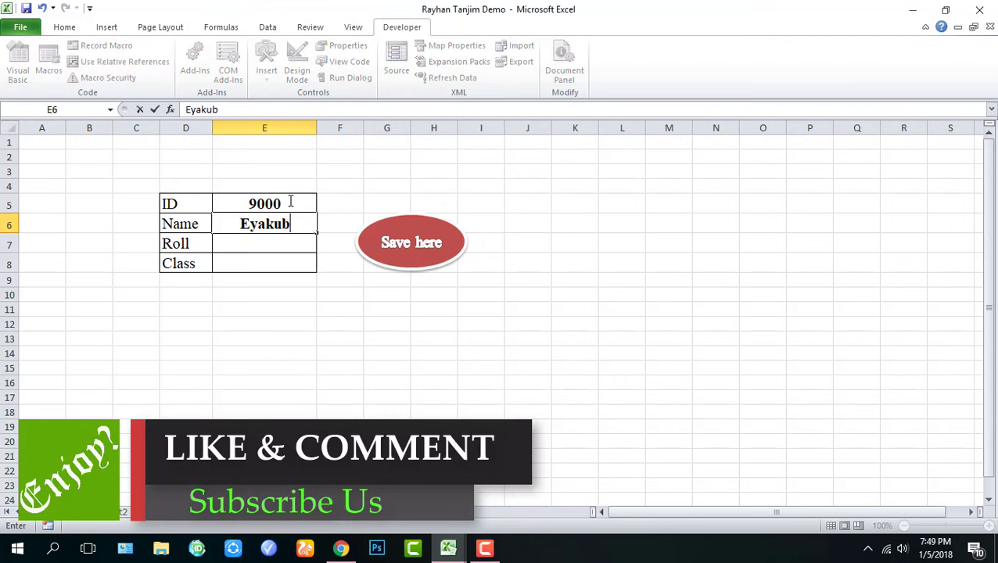
key(Return)
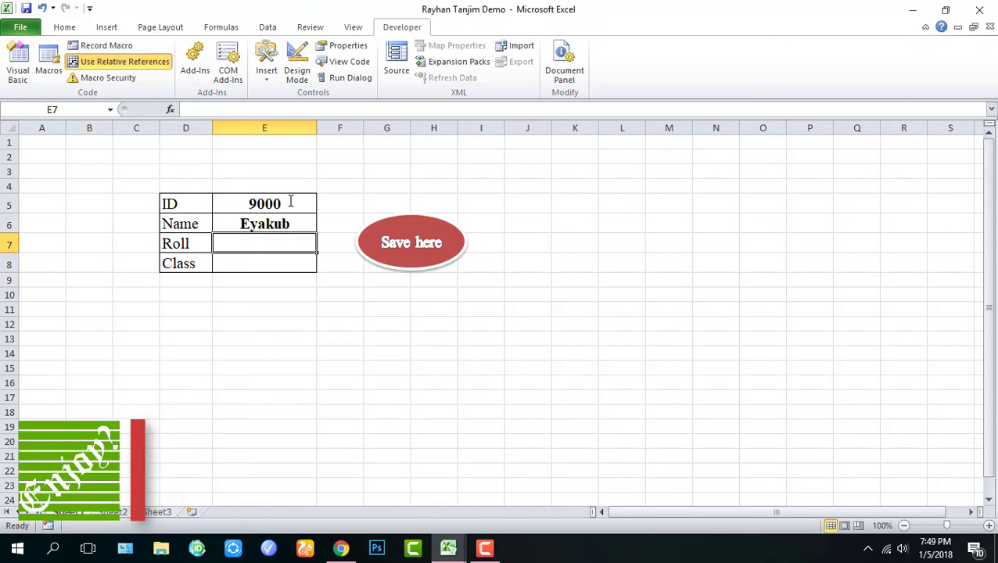
text(03)
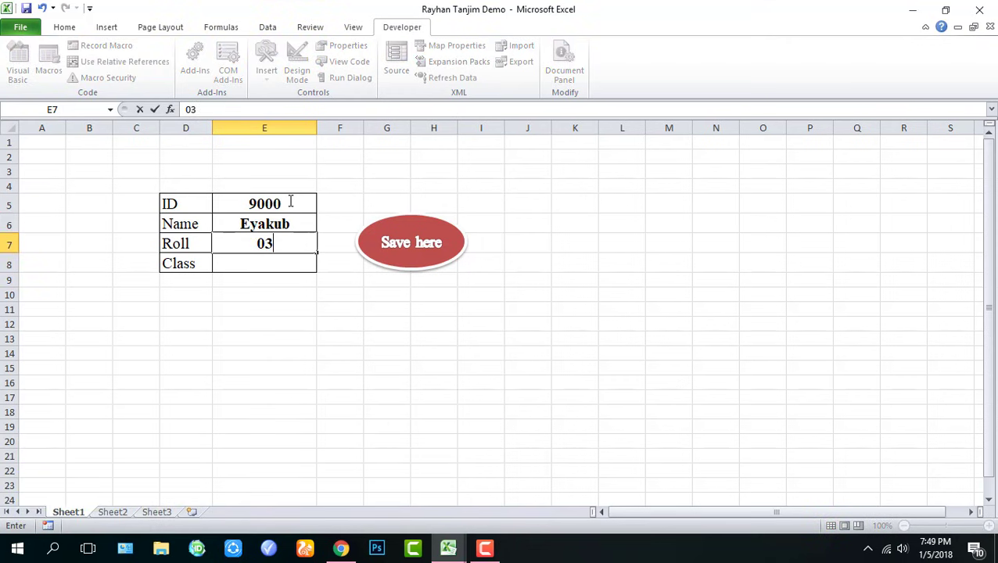
key(Return)
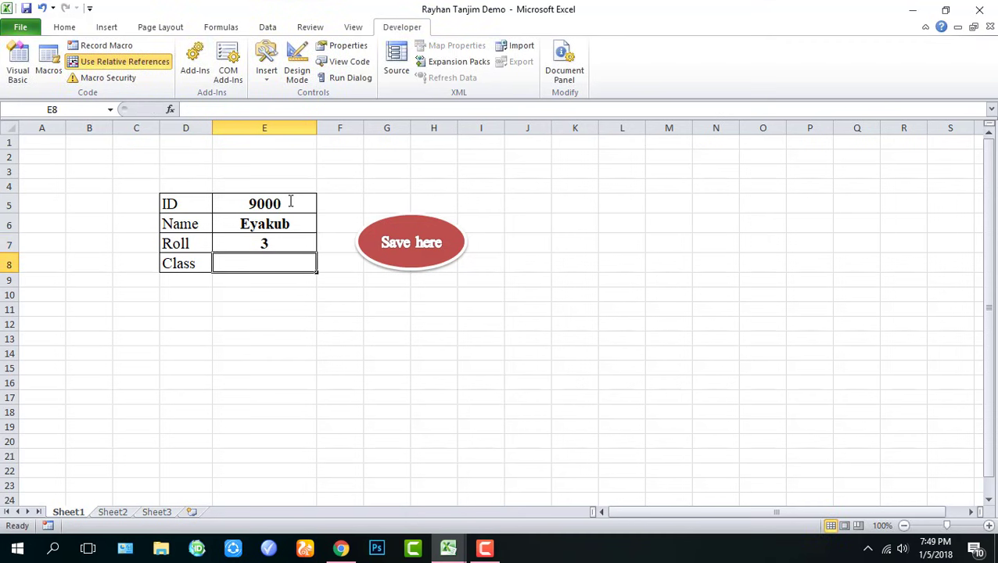
text(9)
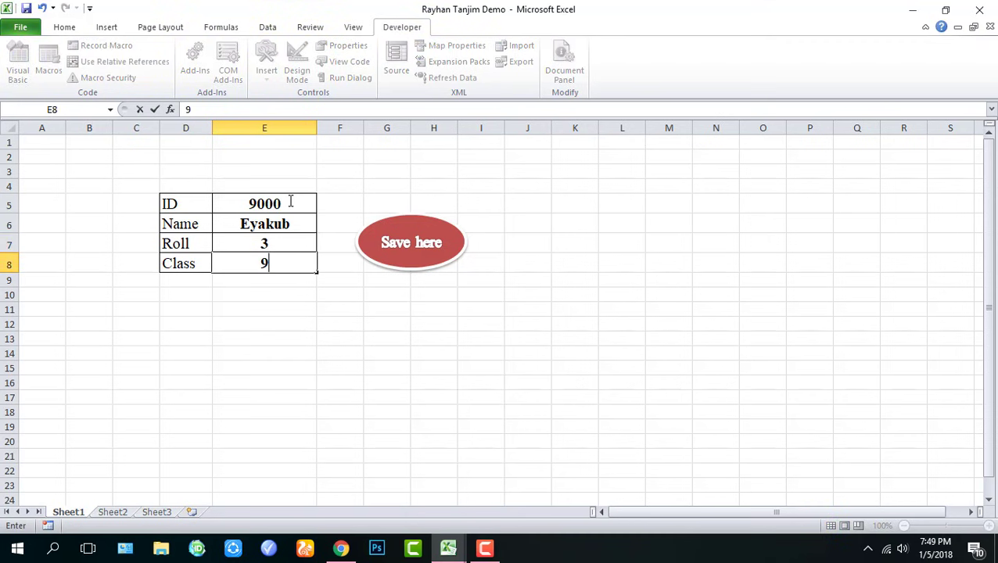
Save the second record with the "Save here" shape and widen Sheet2's Name column F to fit its entries
click(433, 244)
click(119, 513)
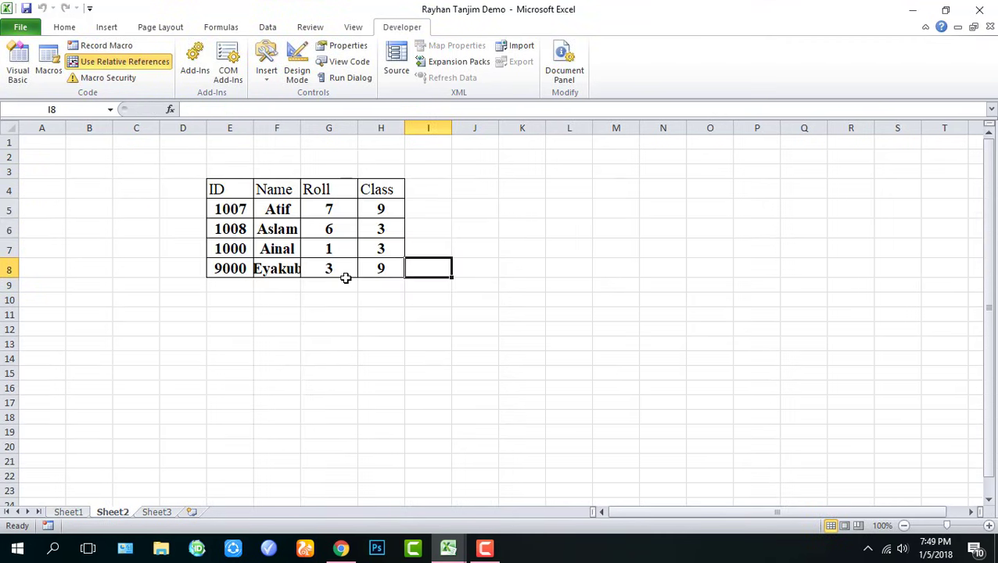
drag(299, 127, 310, 128)
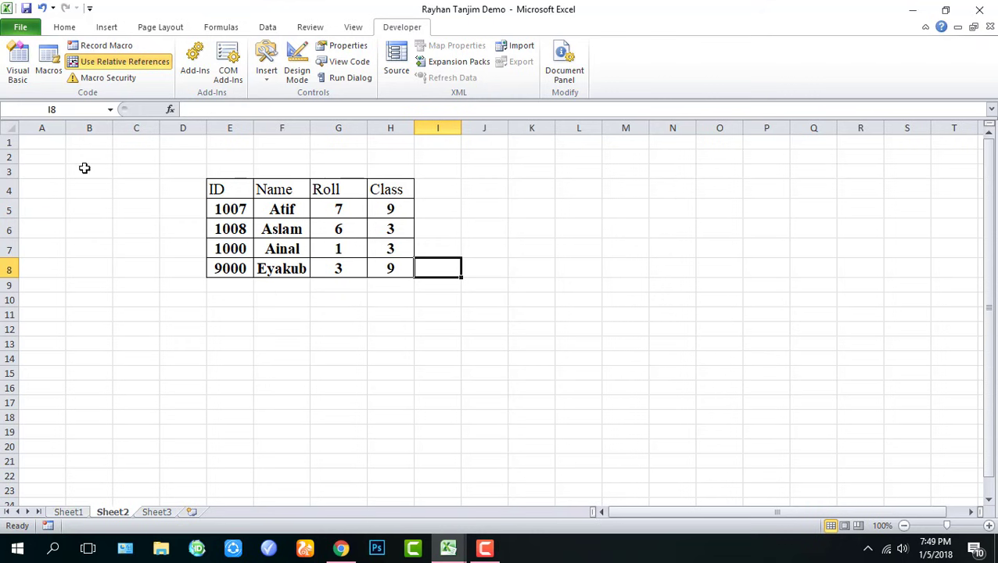
Save the workbook to the Desktop as an Excel Macro-Enabled Workbook under its existing name, accepting the privacy warning
click(30, 32)
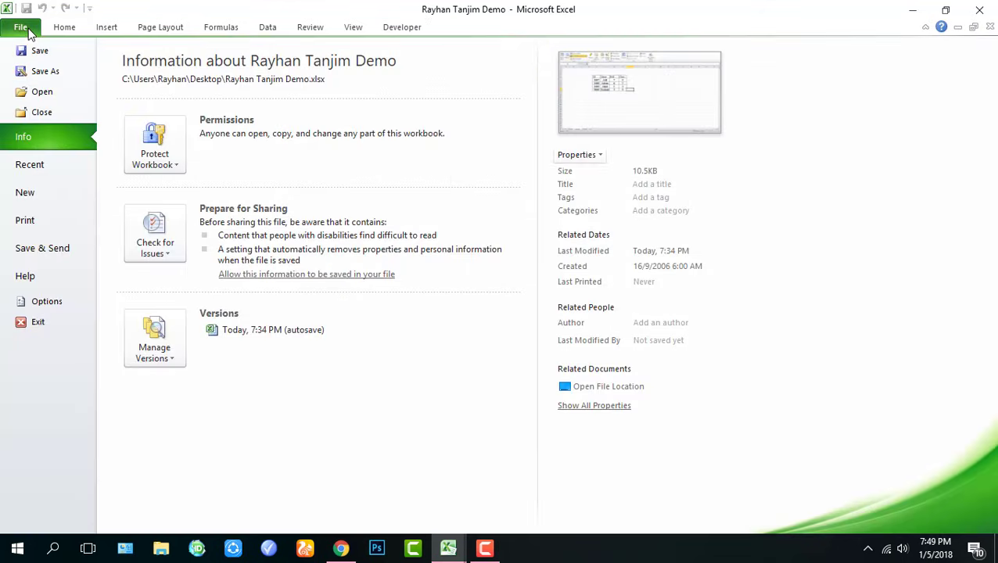
click(55, 72)
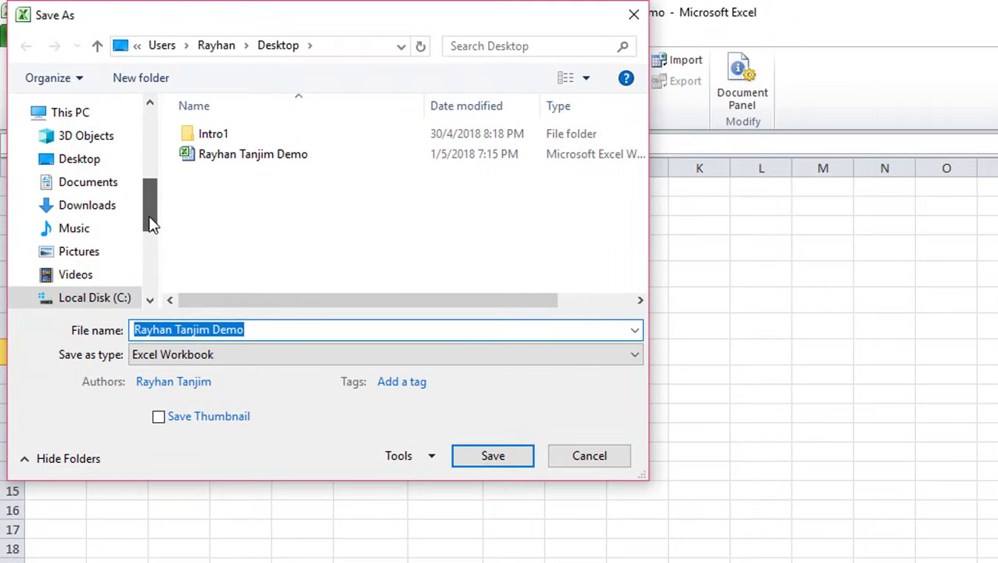
drag(121, 177, 121, 110)
click(72, 148)
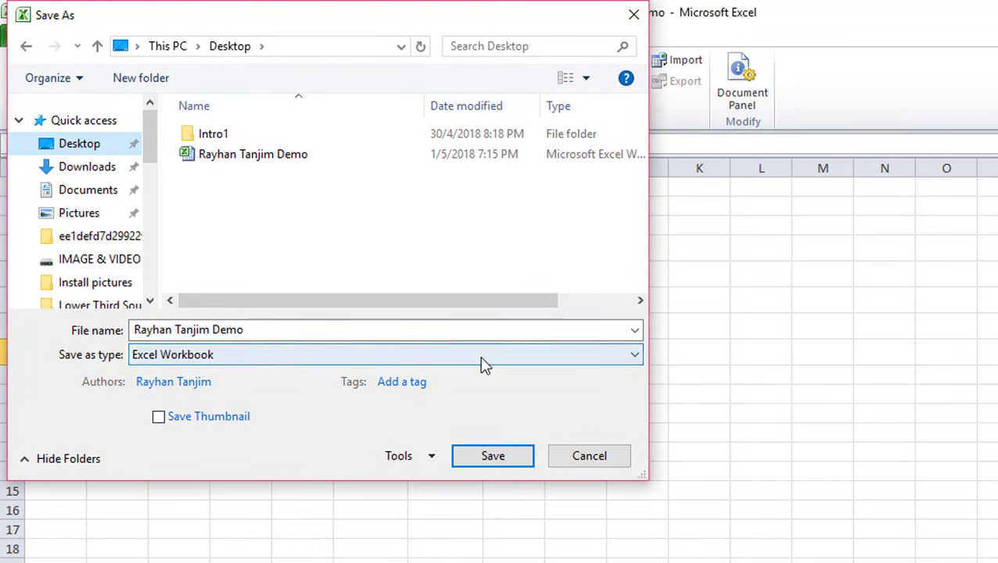
click(262, 359)
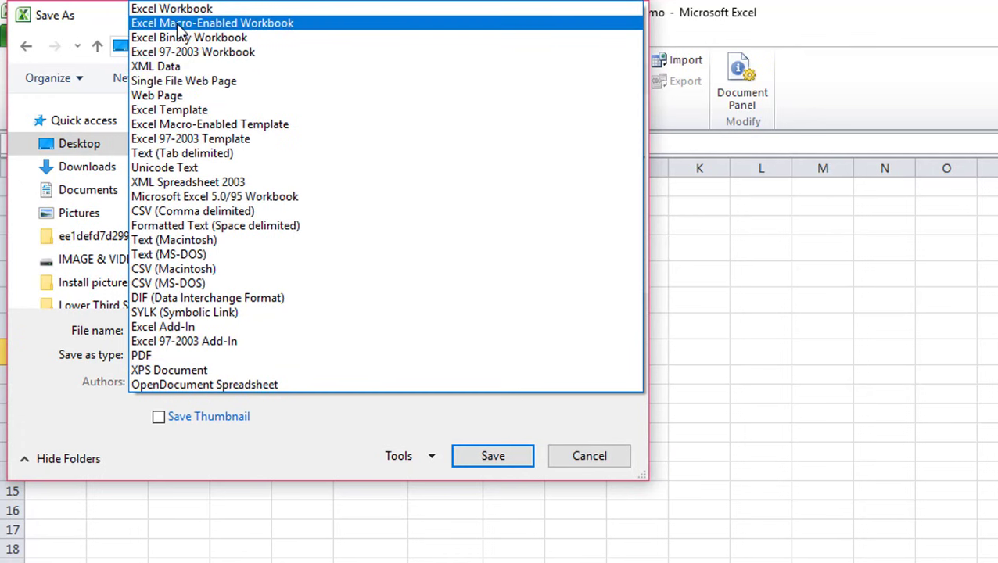
click(254, 30)
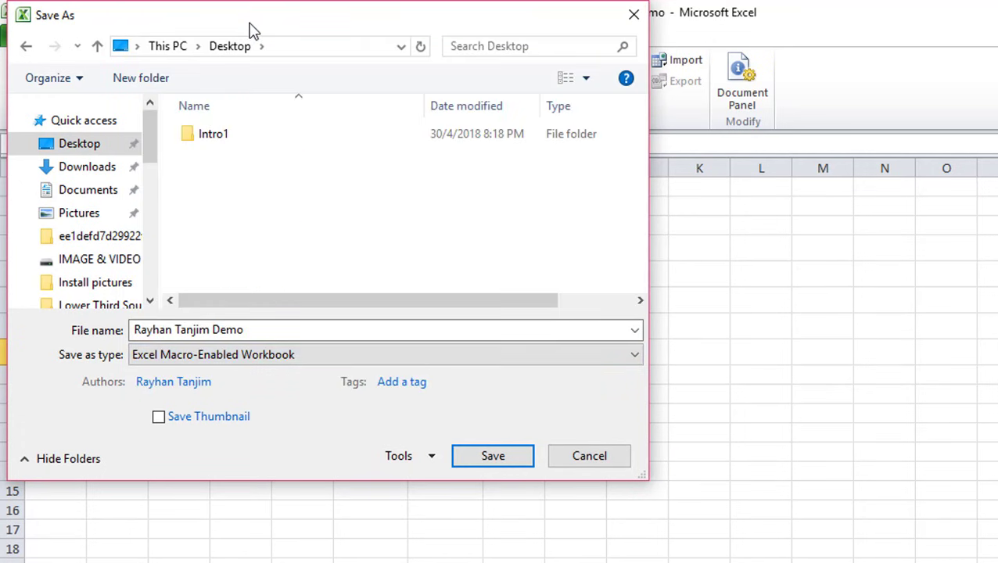
click(493, 458)
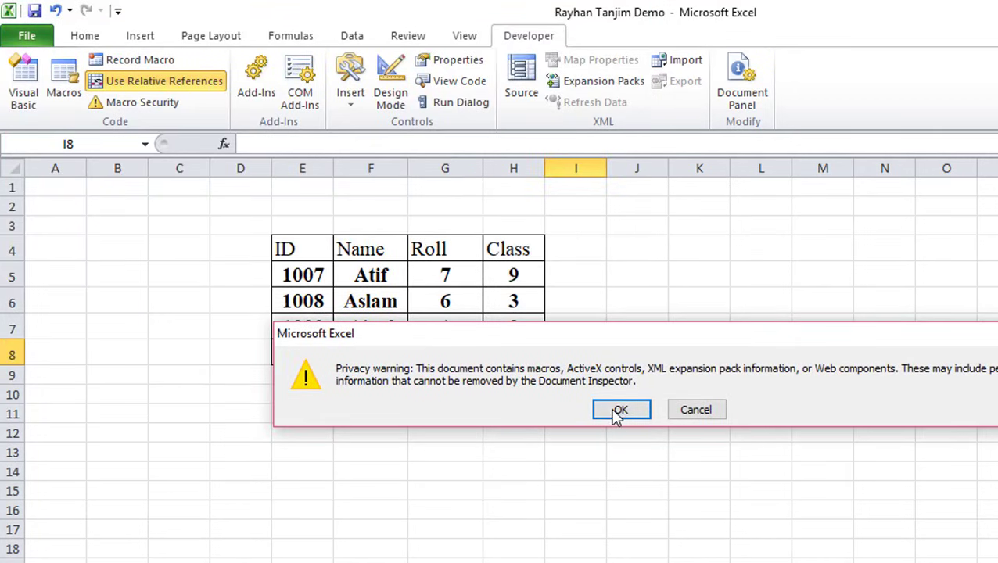
click(618, 412)
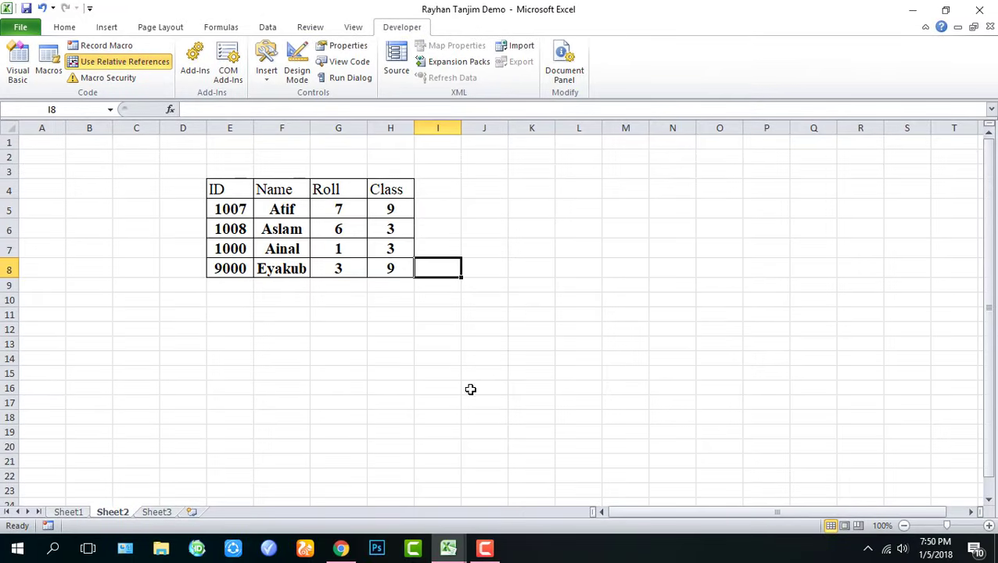
Switch to the open "subscribe" workbook to show its closing page
click(447, 550)
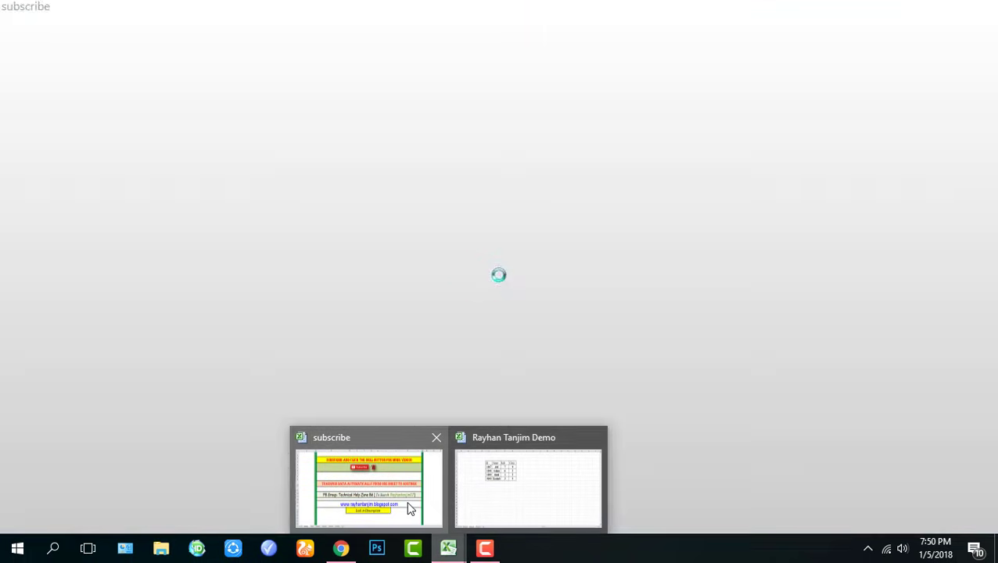
click(410, 507)
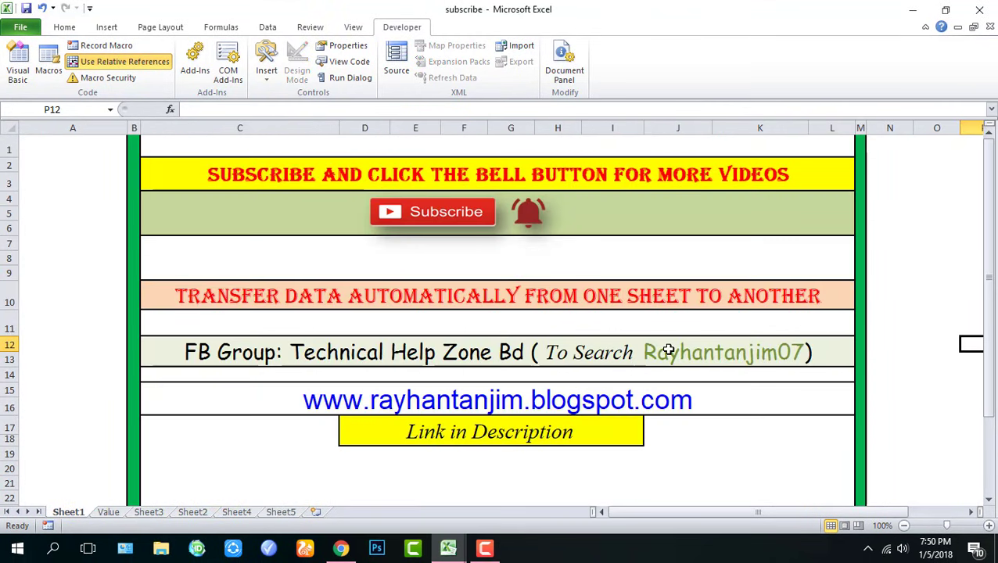